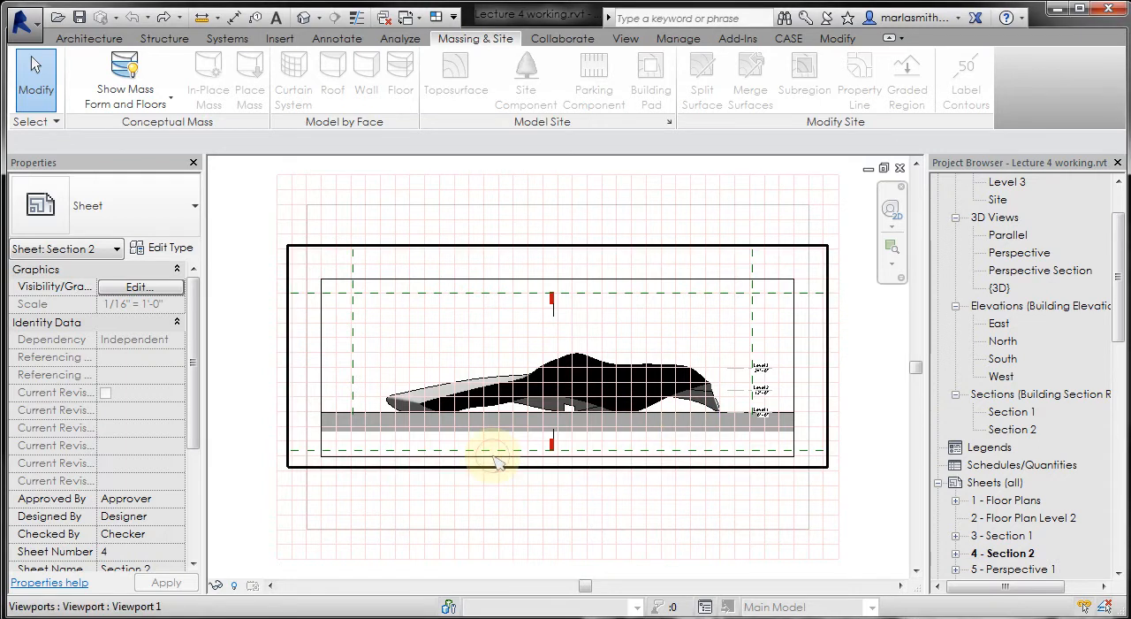
- Turn on the title for the section viewport's type by setting Show Title to Yes and Title to View Title
{"action": "left_click", "coordinate": [498, 461]}
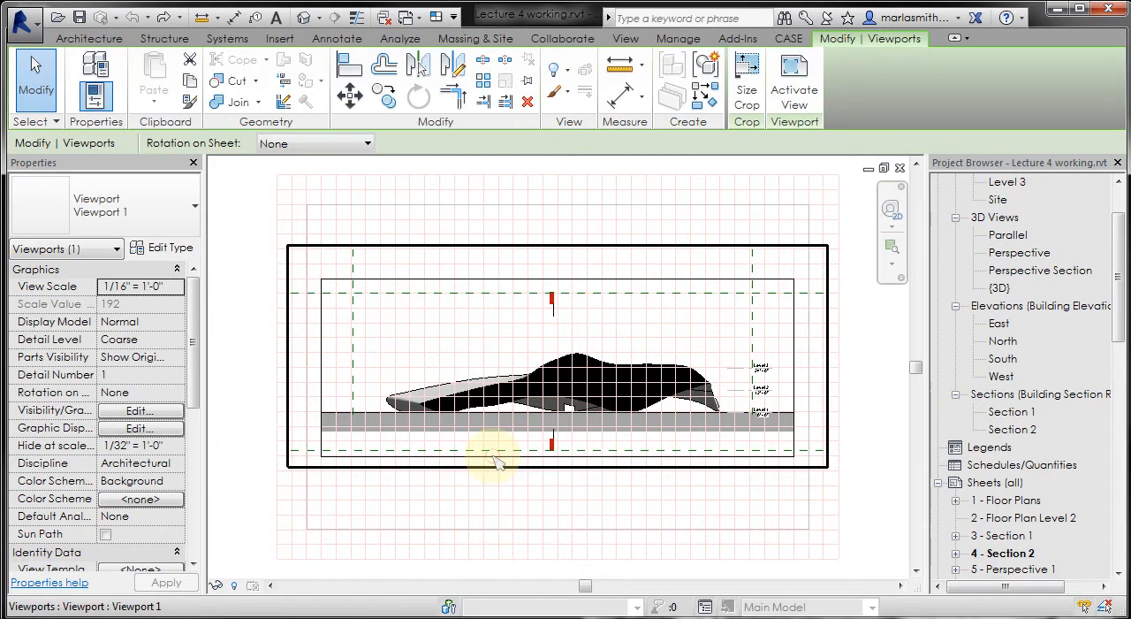
{"action": "left_click", "coordinate": [174, 249]}
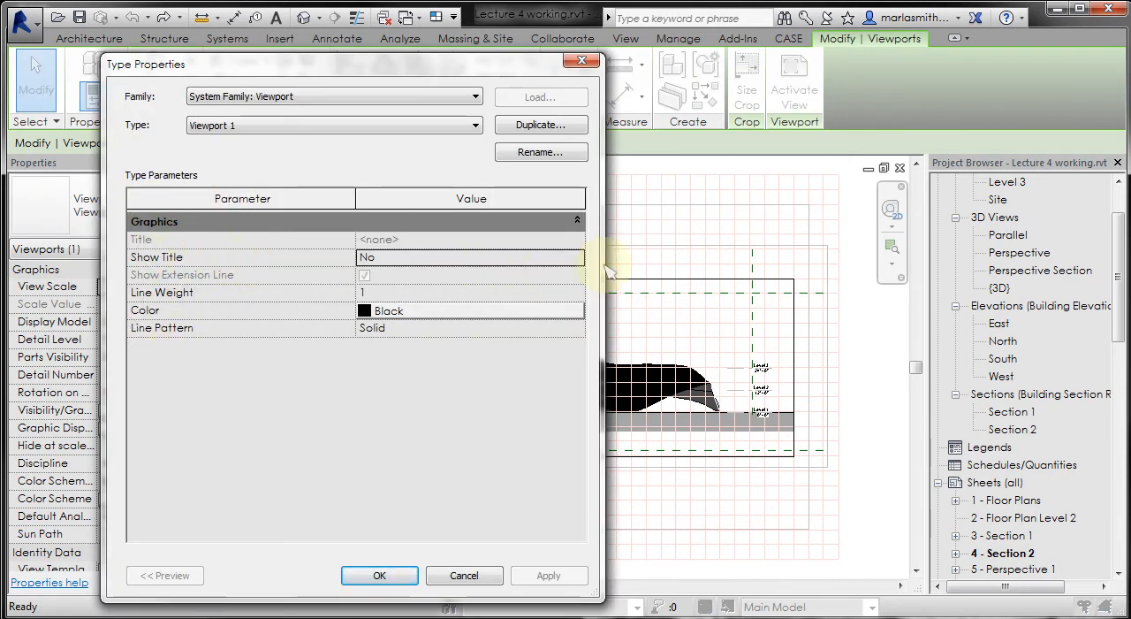
{"action": "left_click", "coordinate": [578, 257]}
{"action": "left_click", "coordinate": [374, 293]}
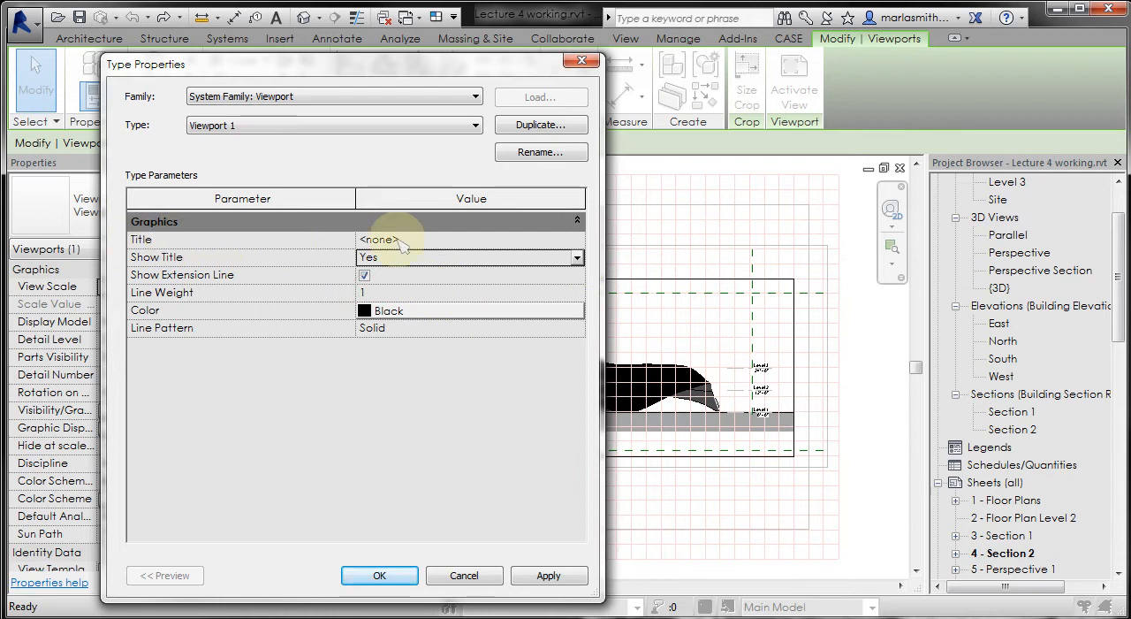
{"action": "left_click", "coordinate": [567, 240]}
{"action": "left_click", "coordinate": [577, 240]}
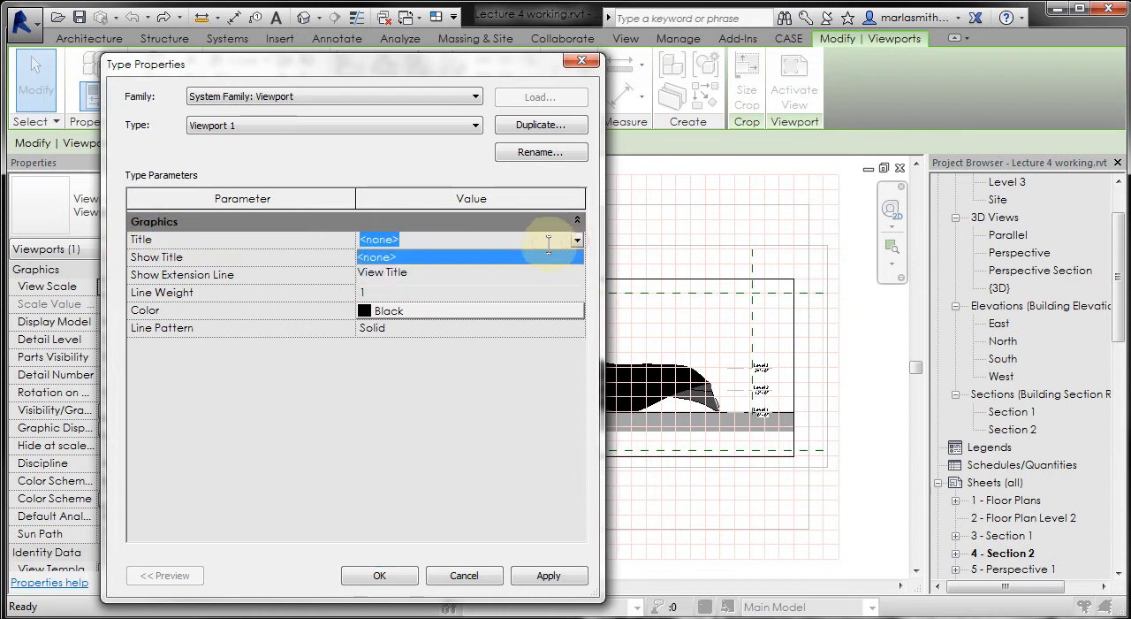
{"action": "left_click", "coordinate": [414, 274]}
{"action": "left_click", "coordinate": [380, 576]}
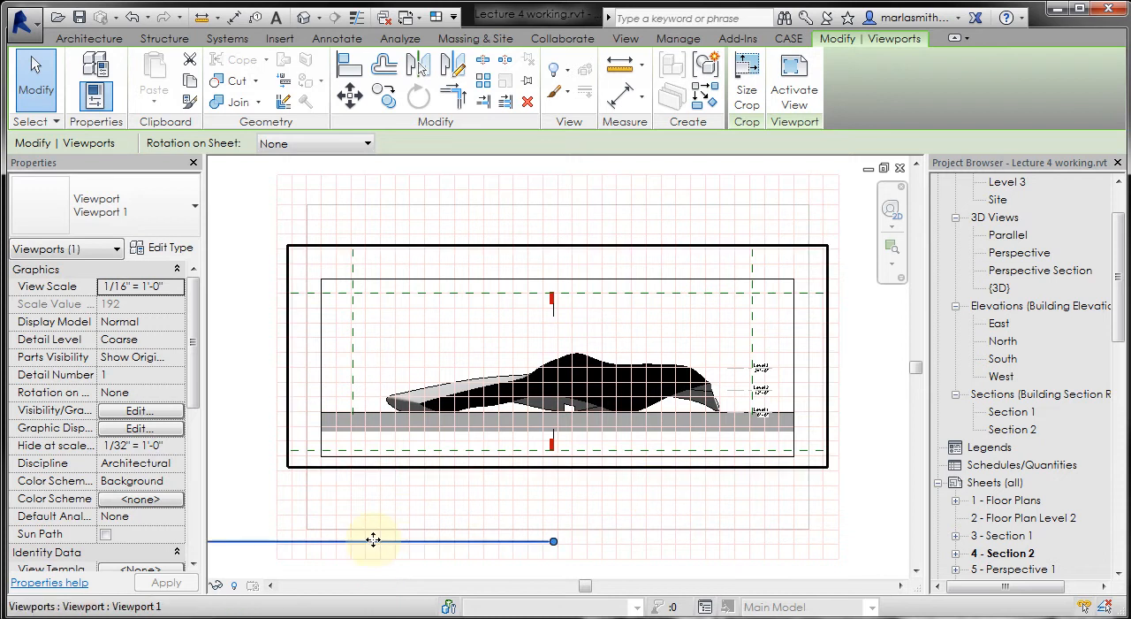
- Move the viewport's title onto the sheet, just below the section drawing
{"action": "scroll", "coordinate": [682, 439], "scroll_direction": "down", "scroll_amount": 5}
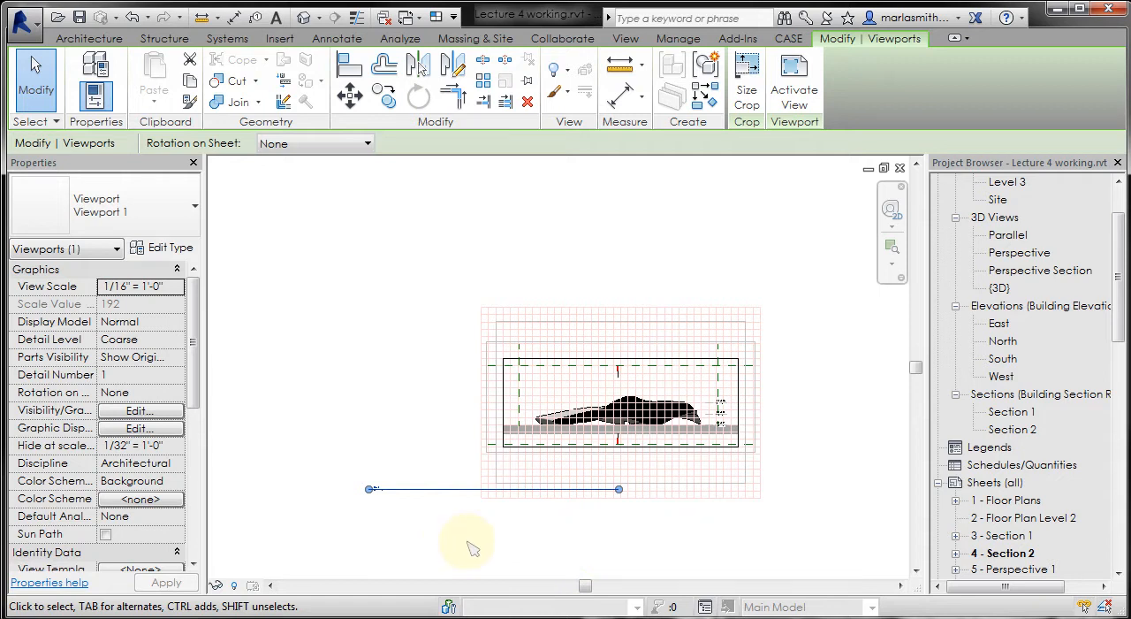
{"action": "left_click", "coordinate": [380, 541]}
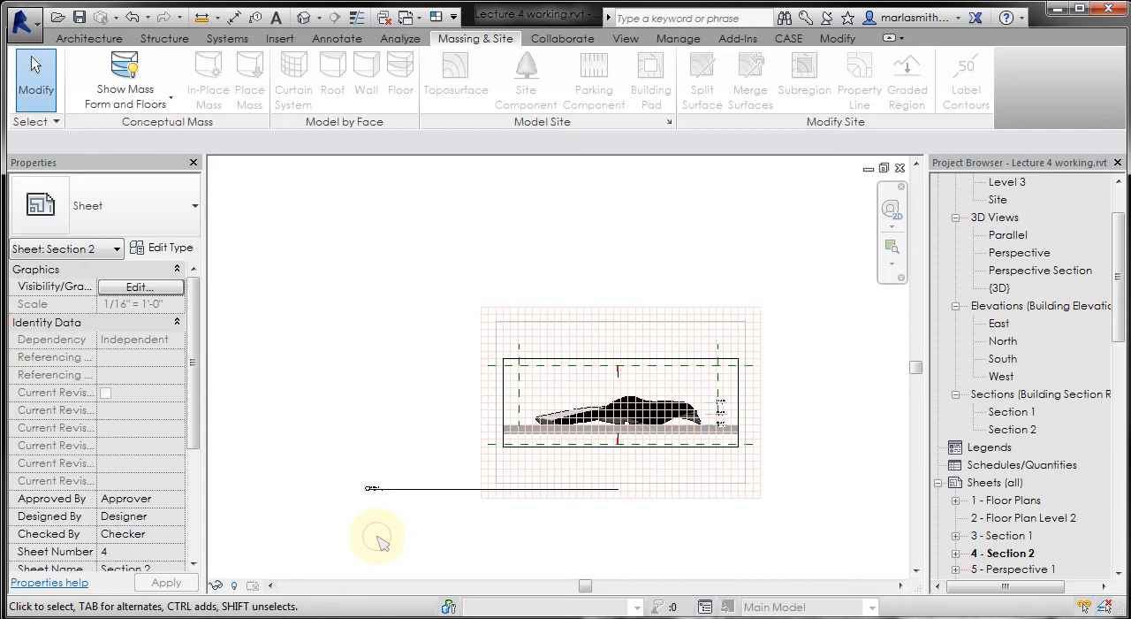
{"action": "left_click", "coordinate": [419, 495]}
{"action": "left_click_drag", "start_coordinate": [427, 487], "coordinate": [567, 467]}
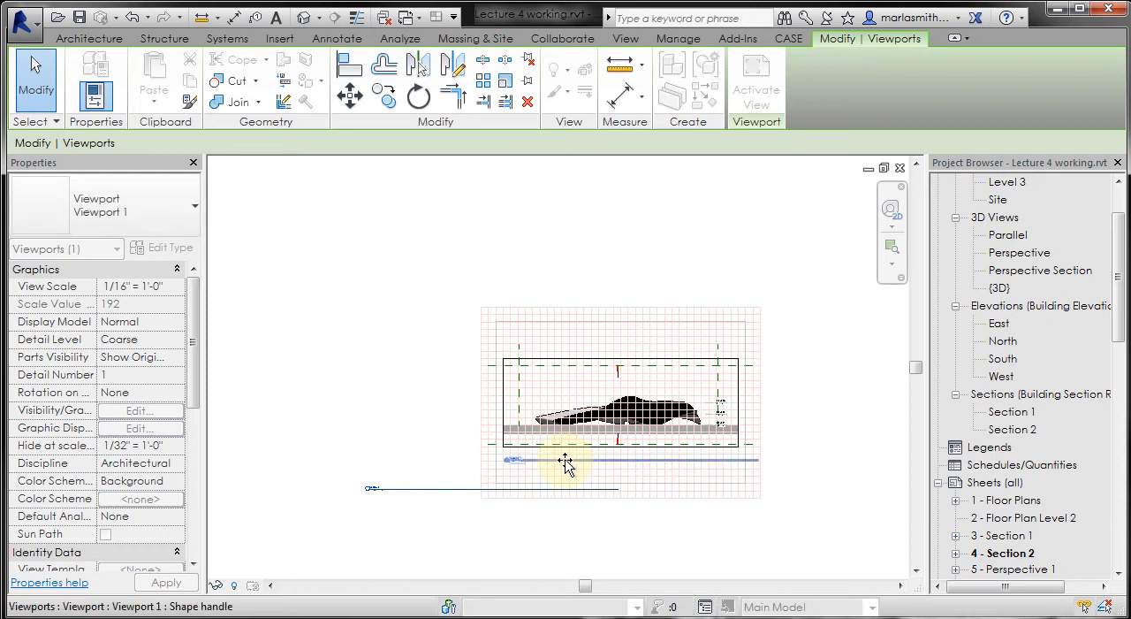
{"action": "left_click", "coordinate": [482, 539]}
- Try moving the title on its own and together with the whole viewport, undoing each move
{"action": "scroll", "coordinate": [605, 402], "scroll_direction": "up", "scroll_amount": 4}
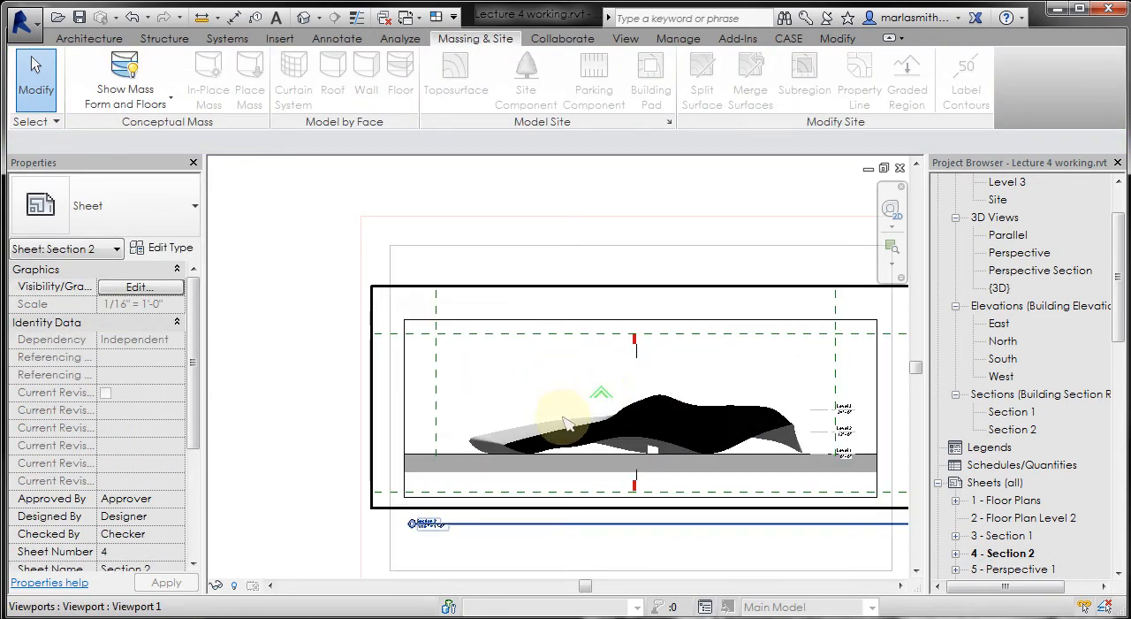
{"action": "left_click", "coordinate": [523, 395]}
{"action": "left_click_drag", "start_coordinate": [514, 526], "coordinate": [513, 500]}
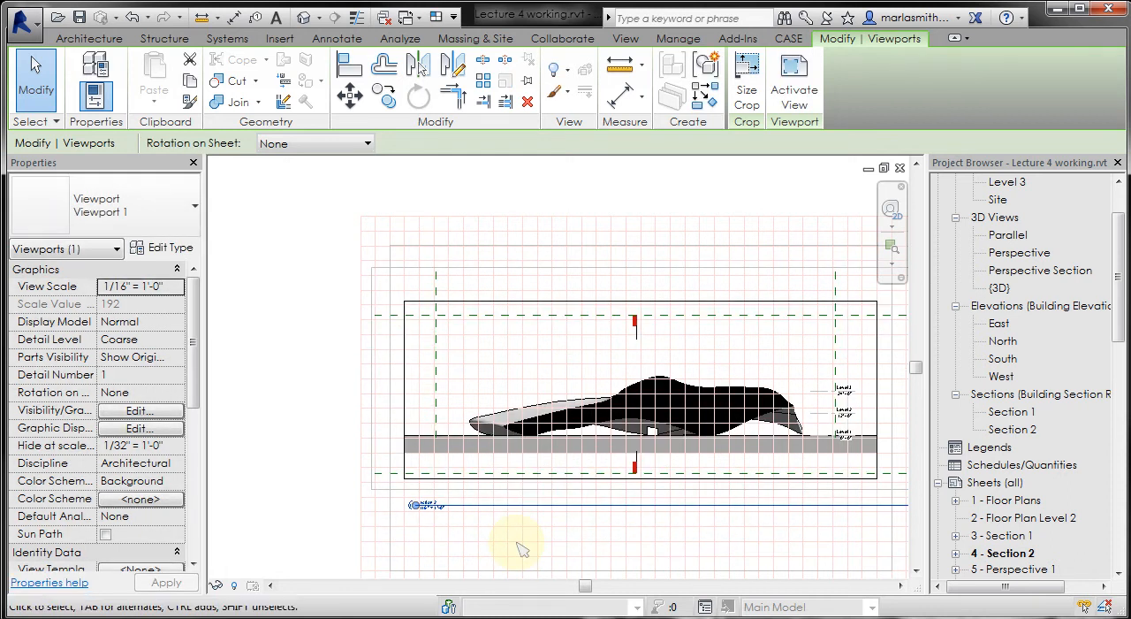
{"action": "key", "text": "ctrl+z"}
{"action": "scroll", "coordinate": [328, 442], "scroll_direction": "down", "scroll_amount": 1}
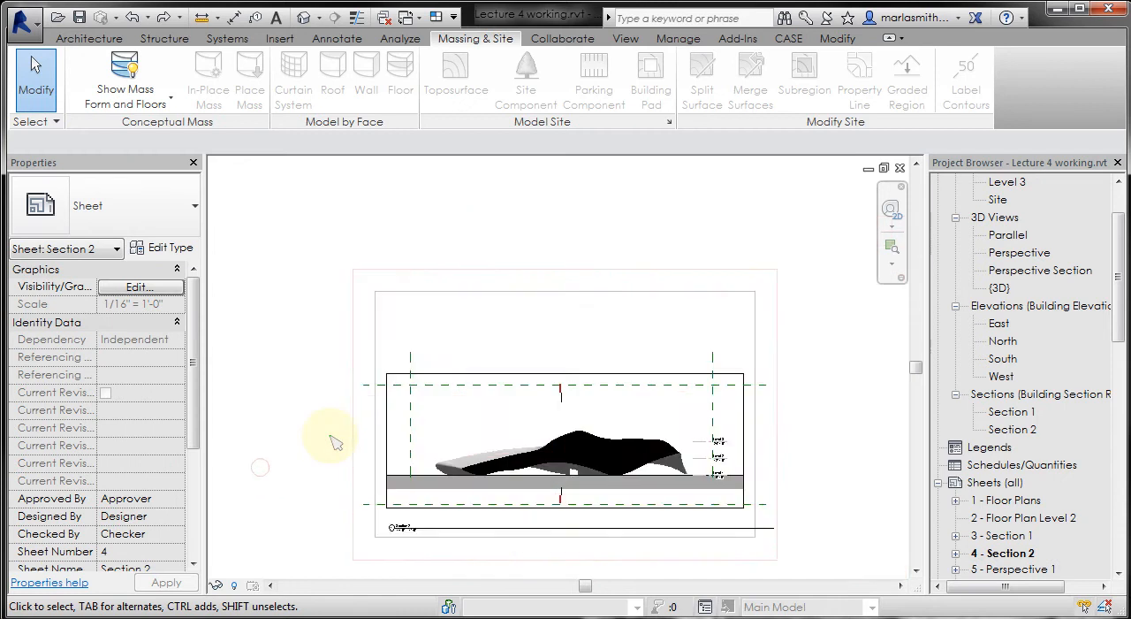
{"action": "left_click", "coordinate": [466, 535]}
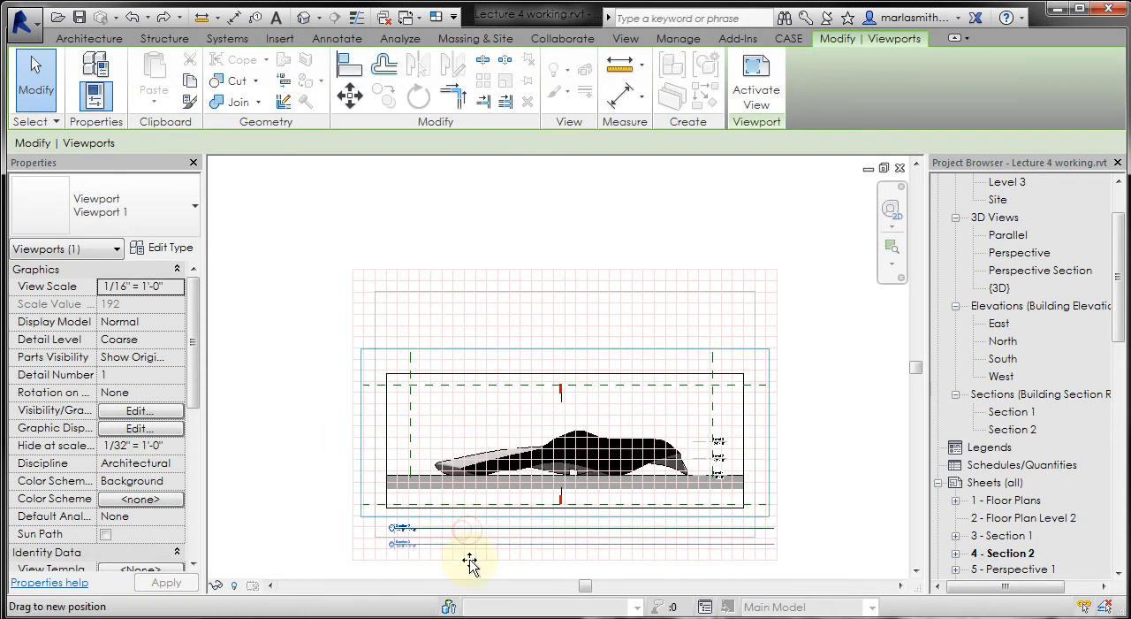
{"action": "left_click", "coordinate": [262, 460]}
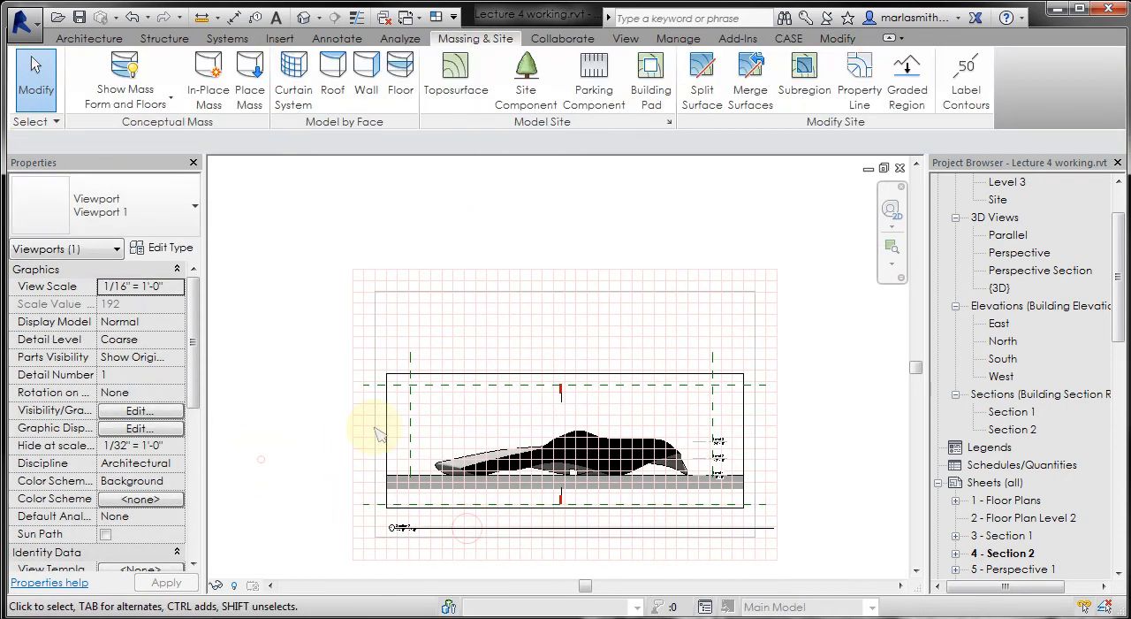
{"action": "left_click", "coordinate": [383, 423]}
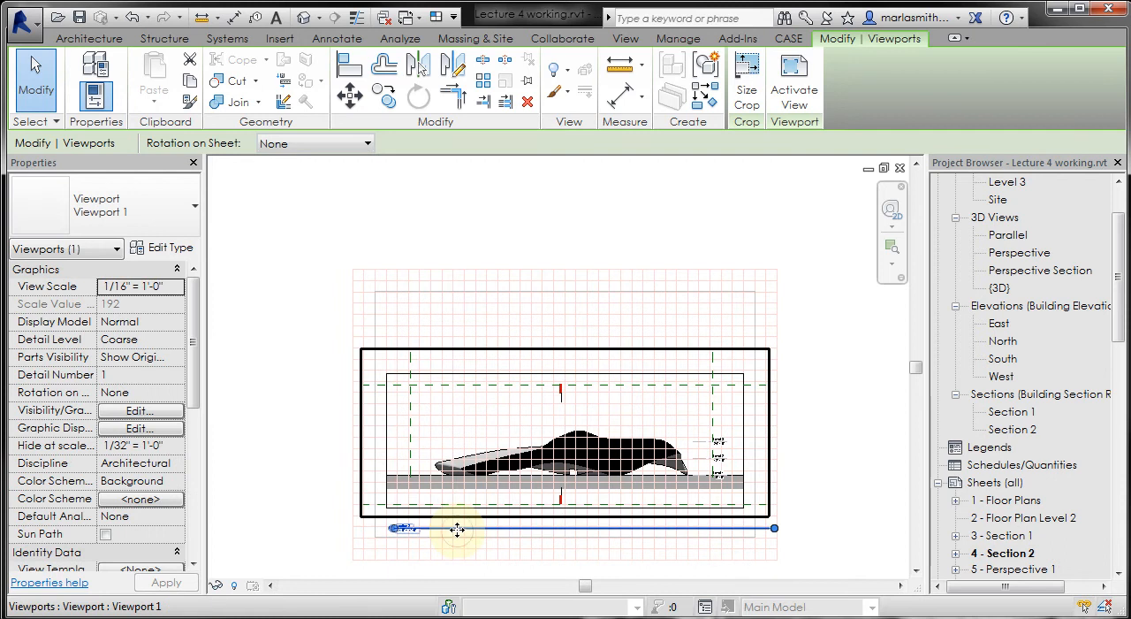
{"action": "left_click_drag", "start_coordinate": [454, 526], "coordinate": [453, 459]}
{"action": "key", "text": "ctrl+z"}
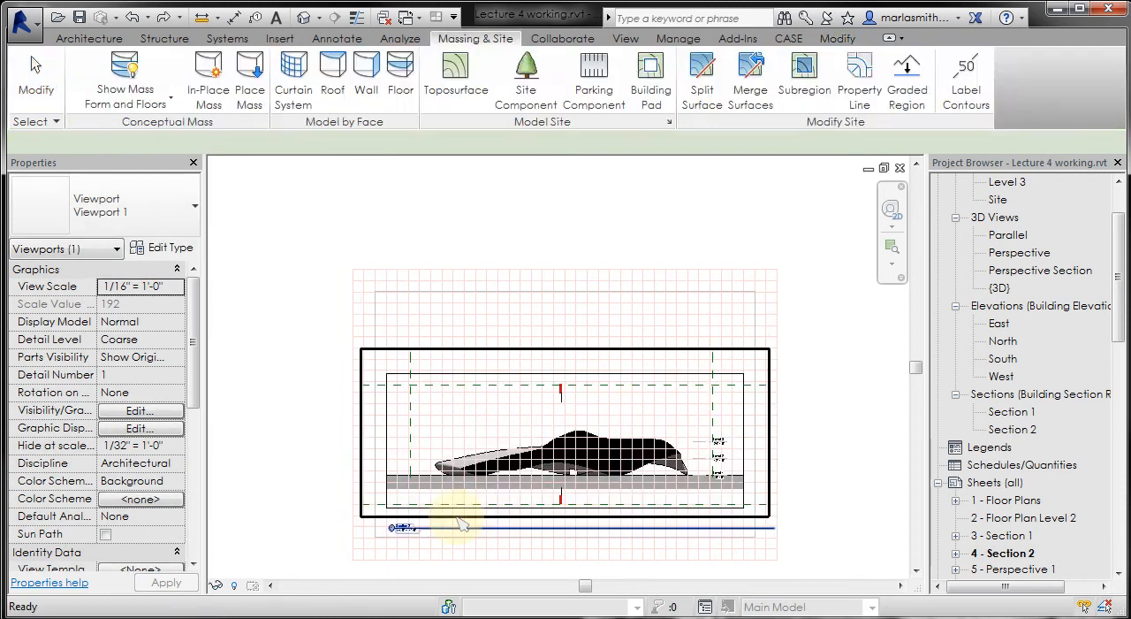
- Move the view title up so it sits directly beneath the section's crop boundary, near its left corner
{"action": "scroll", "coordinate": [389, 531], "scroll_direction": "up", "scroll_amount": 6}
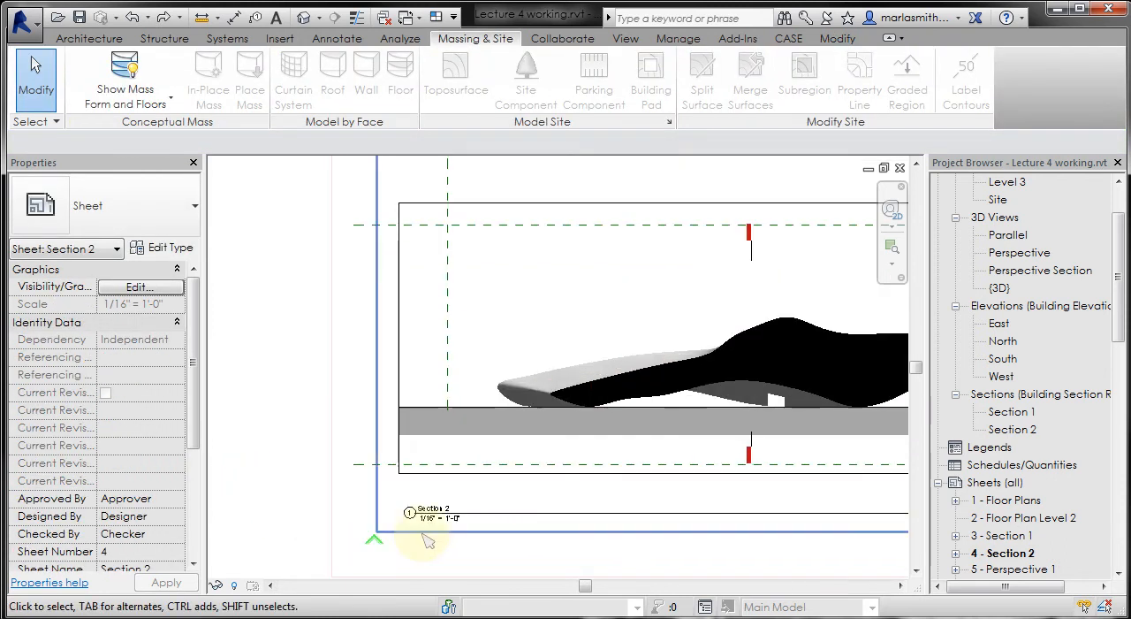
{"action": "scroll", "coordinate": [529, 498], "scroll_direction": "up", "scroll_amount": 1}
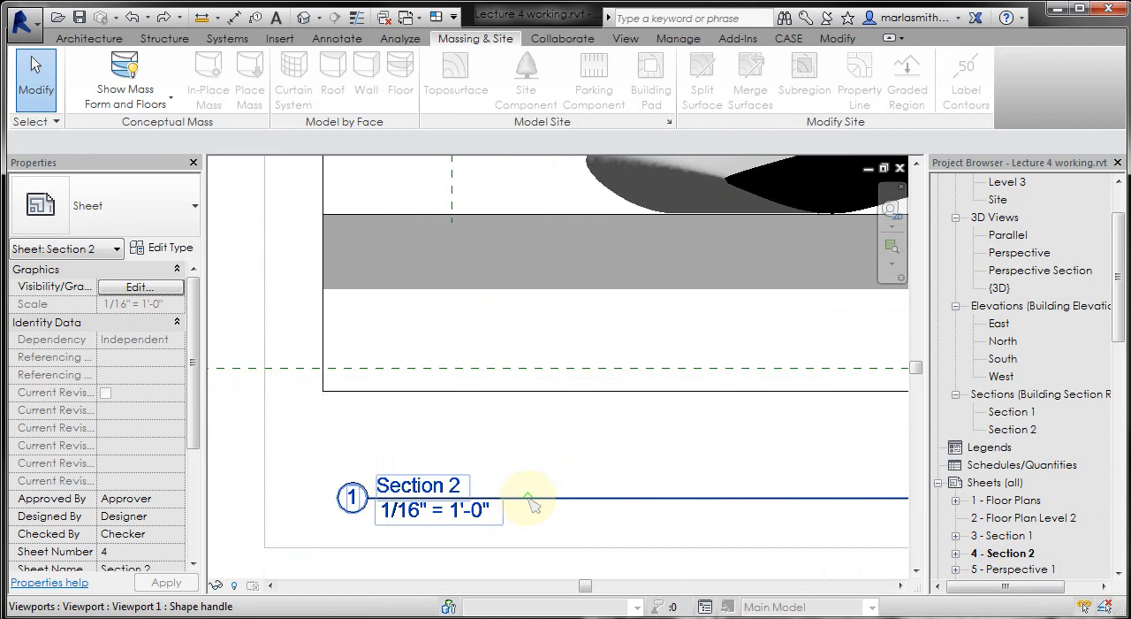
{"action": "left_click", "coordinate": [527, 498]}
{"action": "left_click_drag", "start_coordinate": [518, 499], "coordinate": [540, 433]}
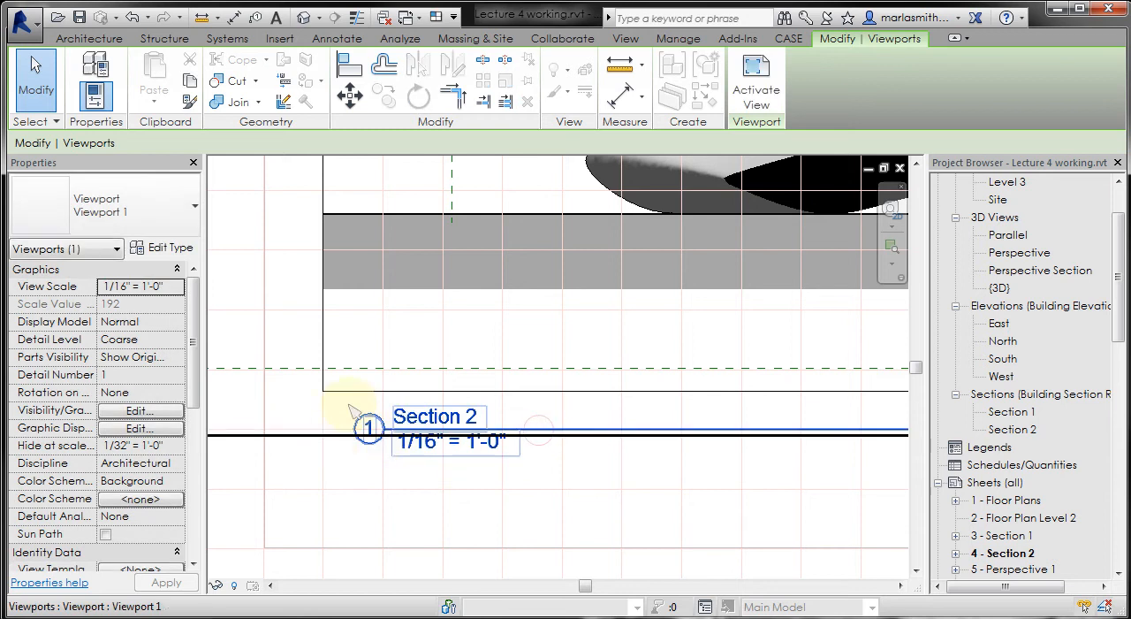
{"action": "scroll", "coordinate": [385, 395], "scroll_direction": "down", "scroll_amount": 3}
{"action": "scroll", "coordinate": [386, 400], "scroll_direction": "down", "scroll_amount": 2}
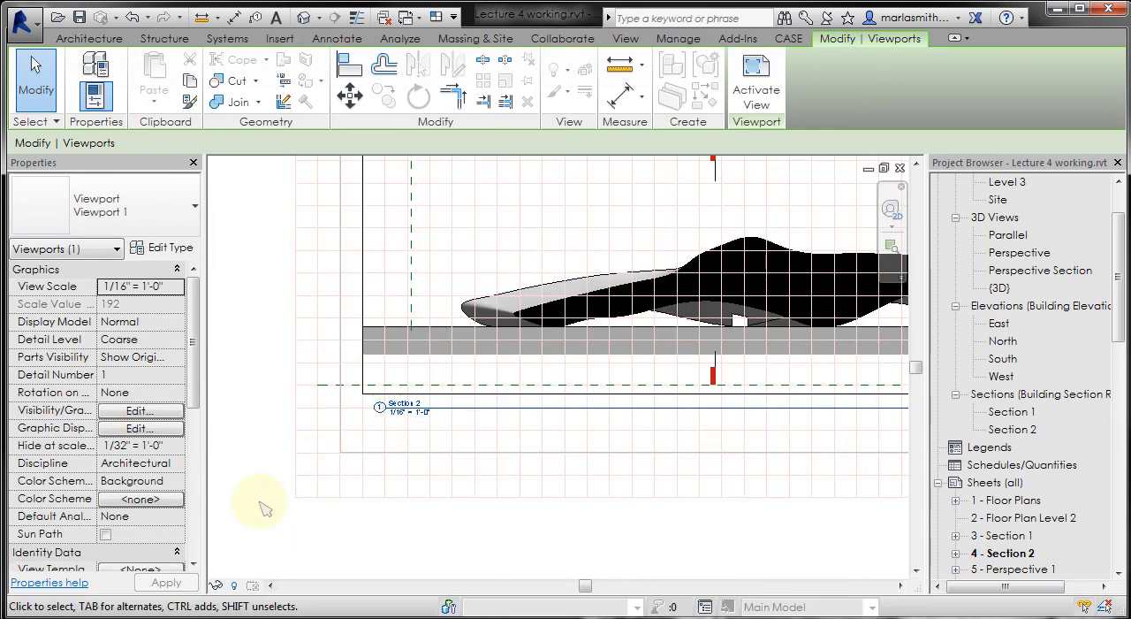
{"action": "scroll", "coordinate": [260, 505], "scroll_direction": "down", "scroll_amount": 2}
{"action": "left_click", "coordinate": [442, 548]}
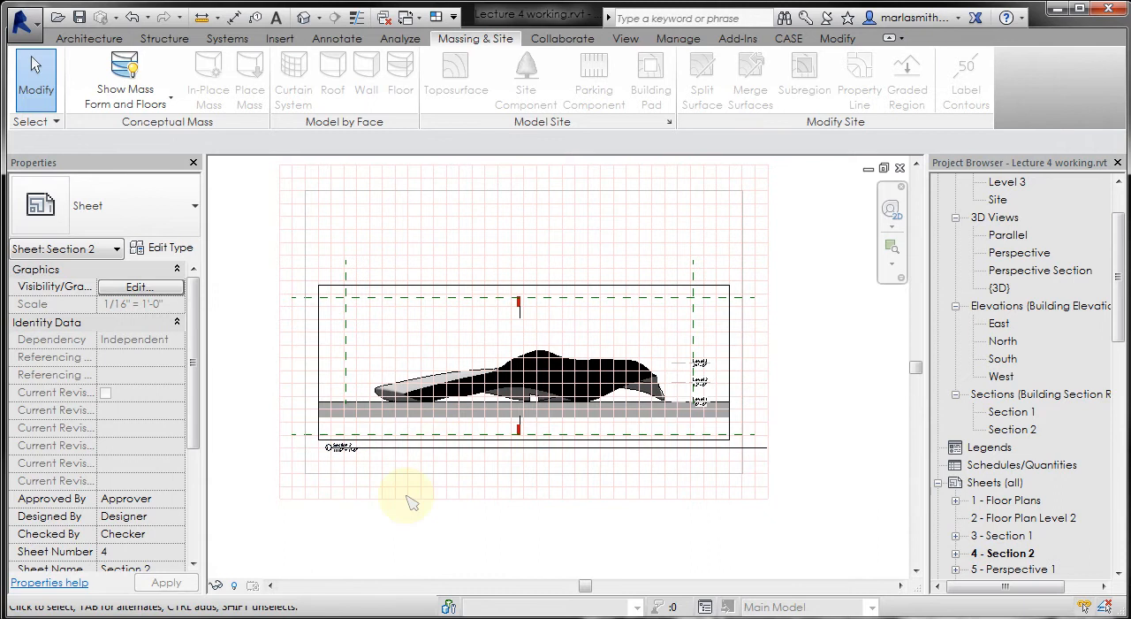
- Shorten the view title's extension line so it ends just past the Section 2 label and scale text
{"action": "left_click", "coordinate": [414, 451]}
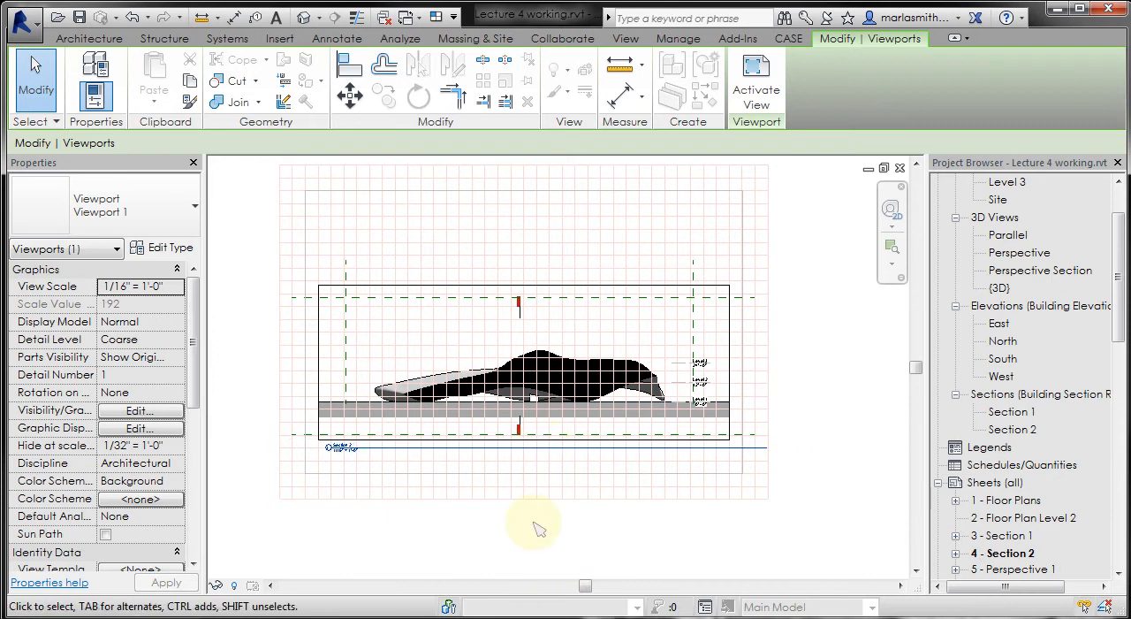
{"action": "left_click", "coordinate": [541, 553]}
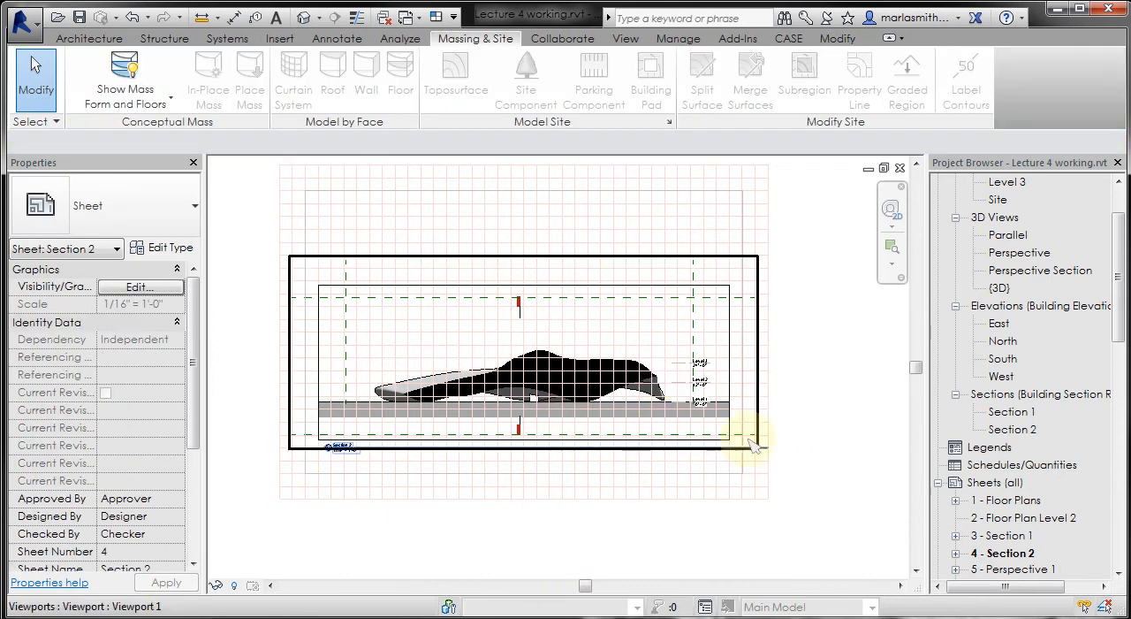
{"action": "left_click", "coordinate": [590, 344]}
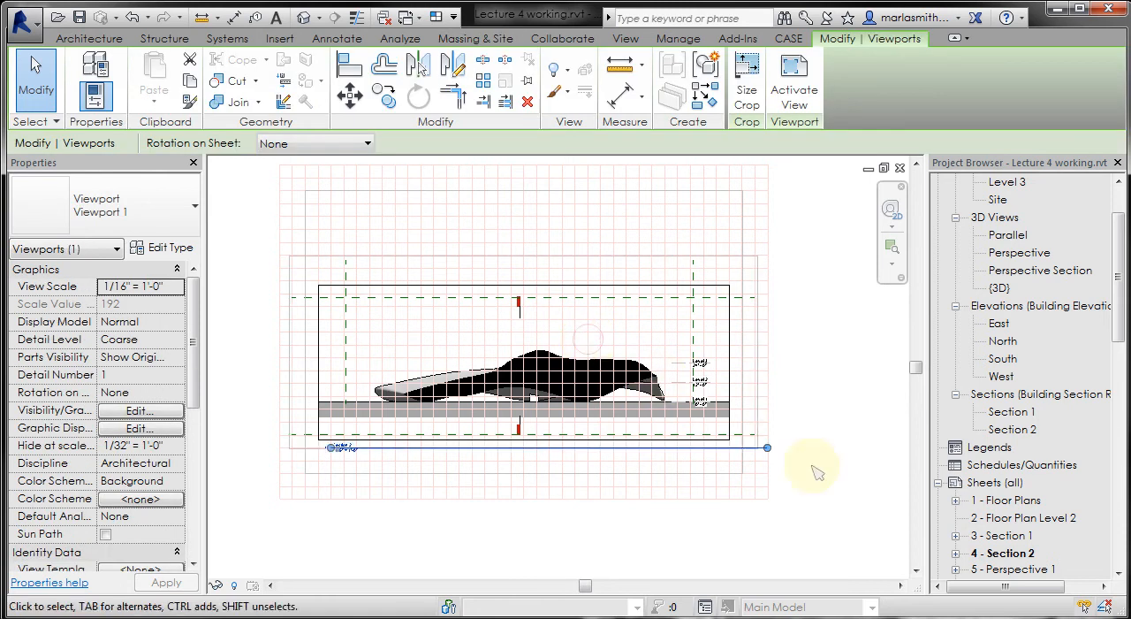
{"action": "left_click_drag", "start_coordinate": [767, 448], "coordinate": [369, 449]}
{"action": "left_click", "coordinate": [433, 554]}
{"action": "scroll", "coordinate": [305, 442], "scroll_direction": "up", "scroll_amount": 5}
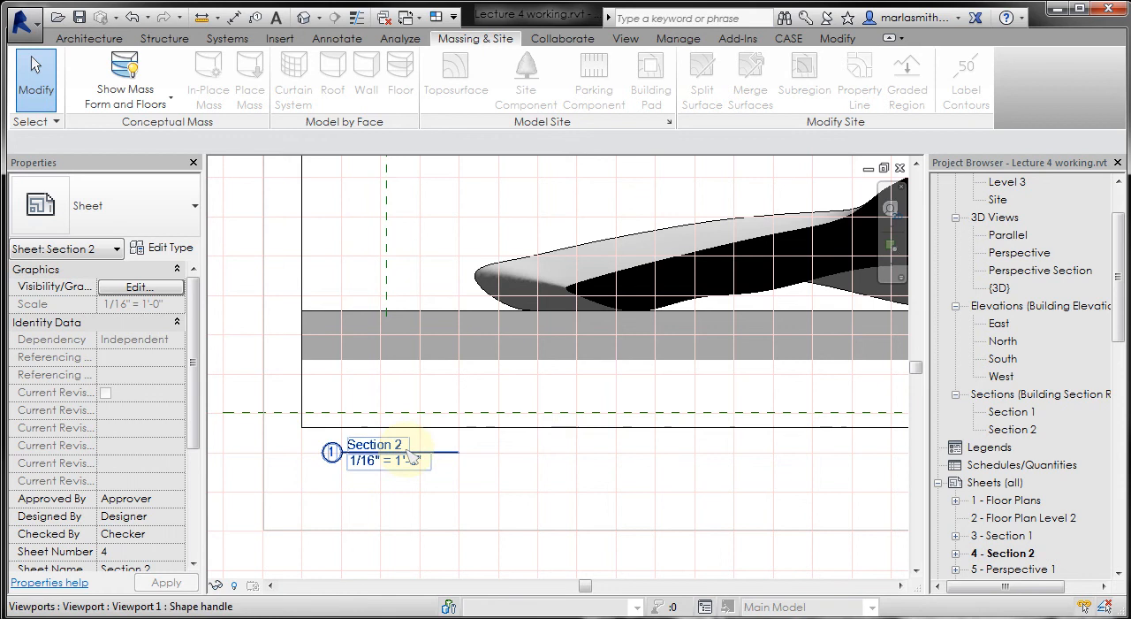
- Rename the Section 2 view as Section B
{"action": "left_click", "coordinate": [1121, 201]}
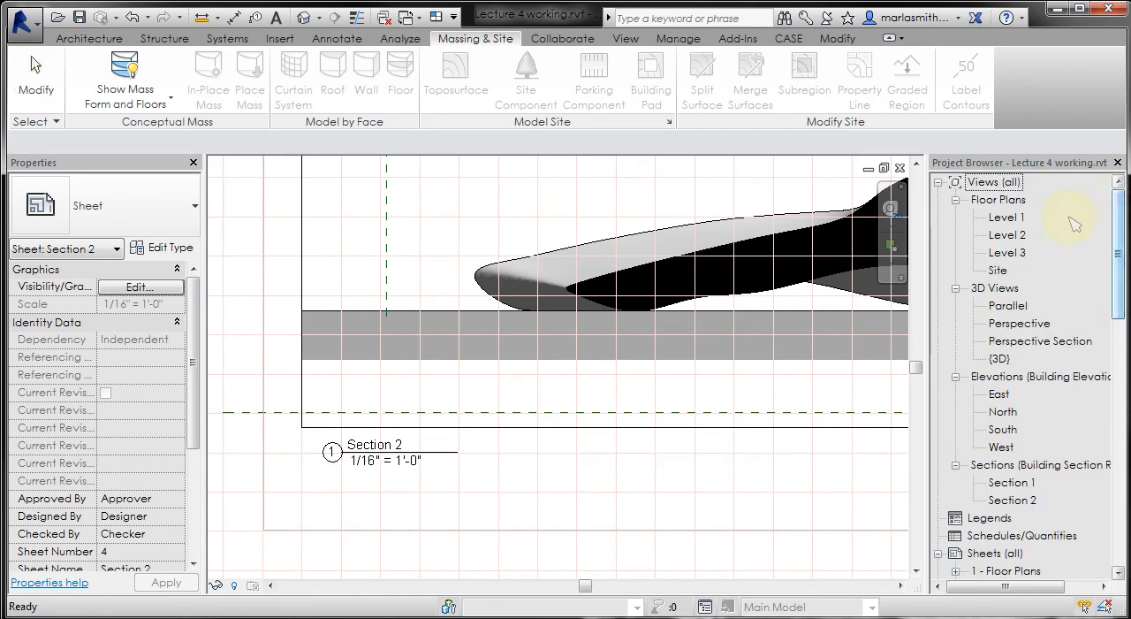
{"action": "left_click", "coordinate": [1012, 500]}
{"action": "right_click", "coordinate": [1013, 500]}
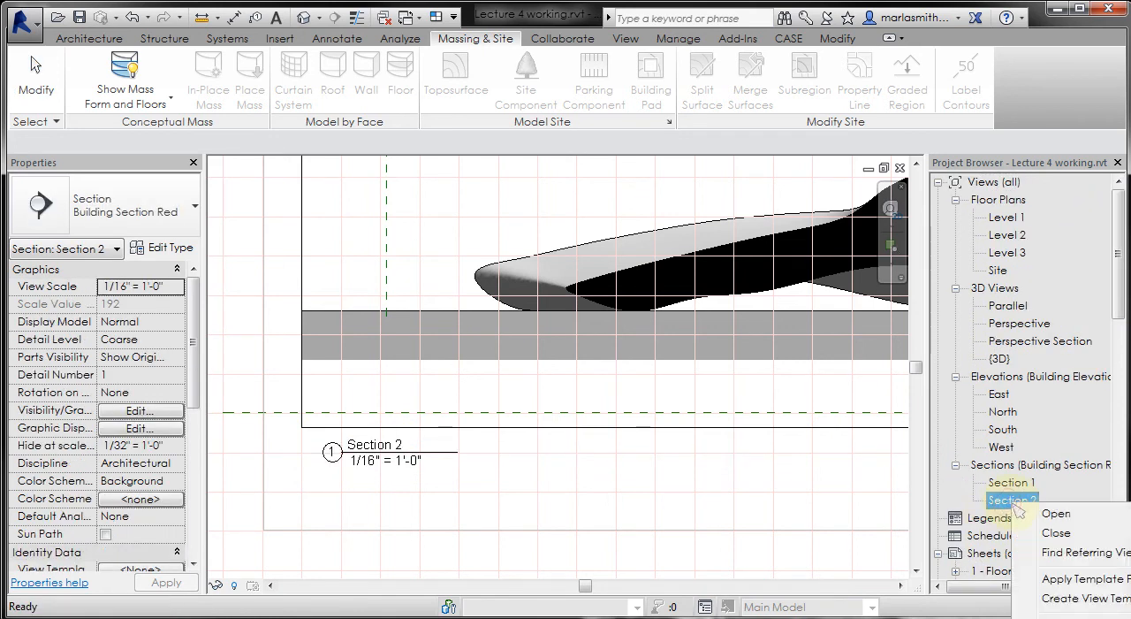
{"action": "key", "text": "Escape"}
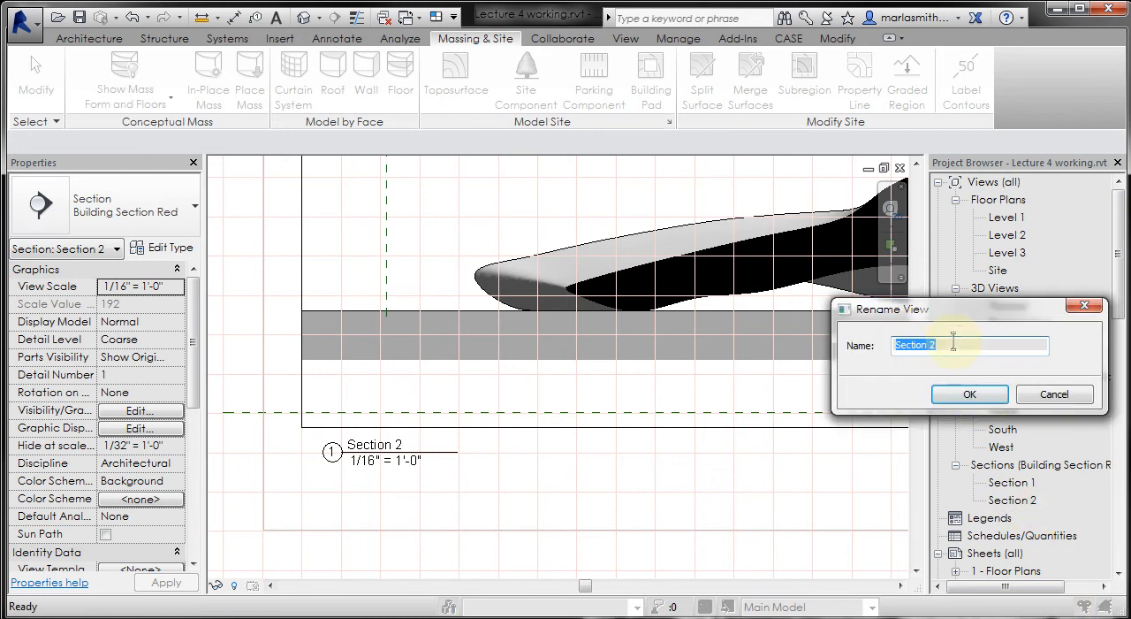
{"action": "left_click", "coordinate": [953, 344]}
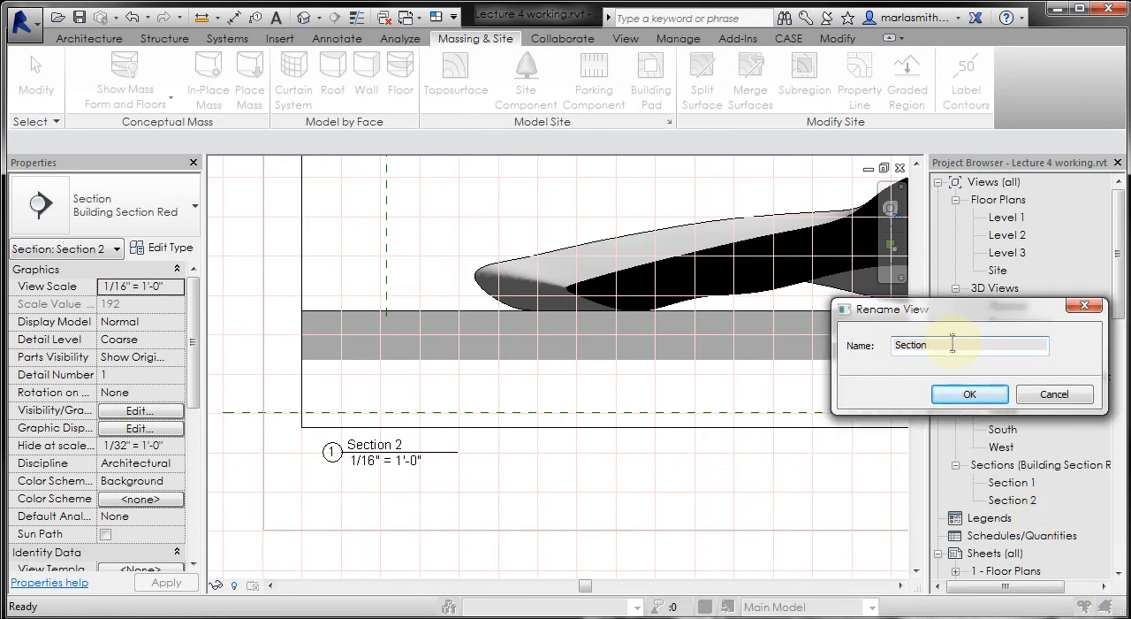
{"action": "left_click", "coordinate": [970, 394]}
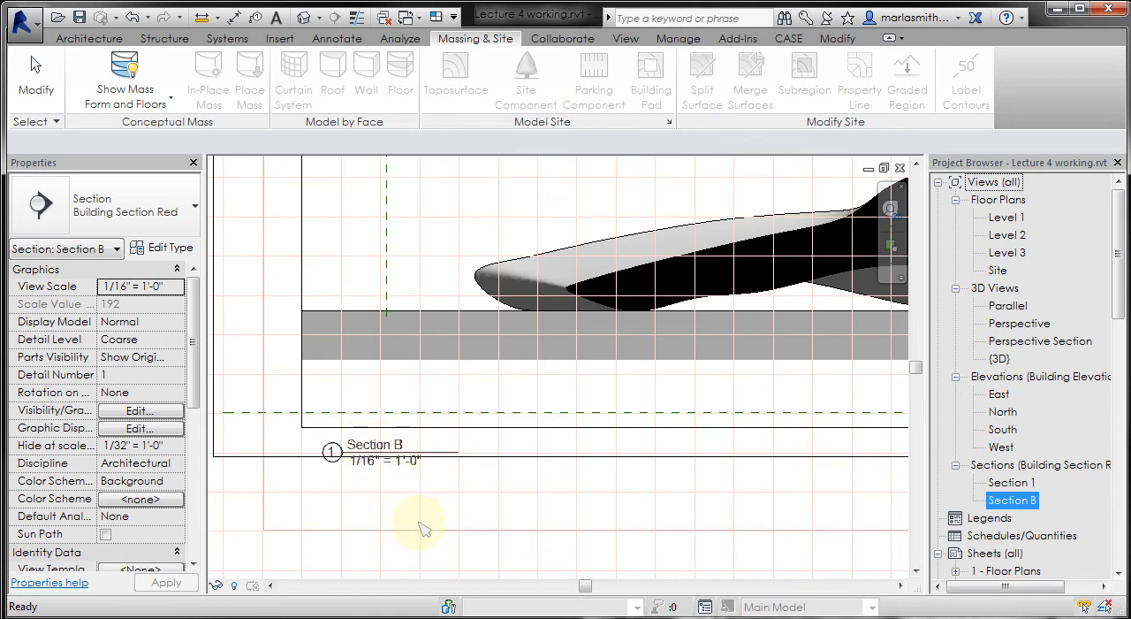
- Set the Section B viewport's view scale to 1" = 20'-0" and check the scale in its title
{"action": "double_click", "coordinate": [232, 515]}
{"action": "left_click", "coordinate": [257, 470]}
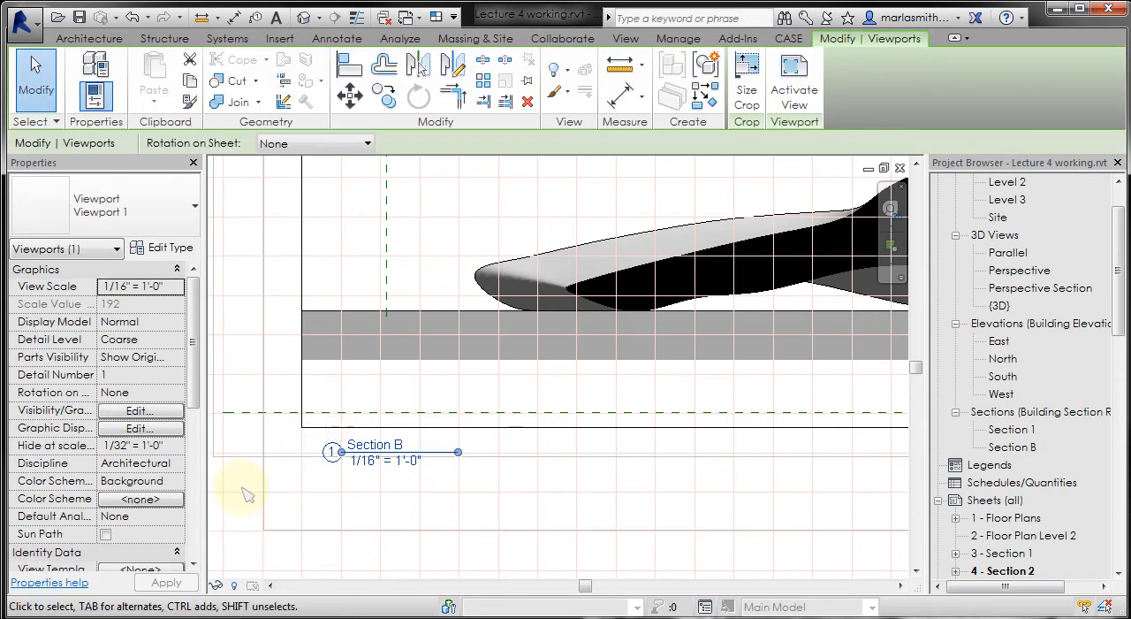
{"action": "left_click", "coordinate": [178, 289]}
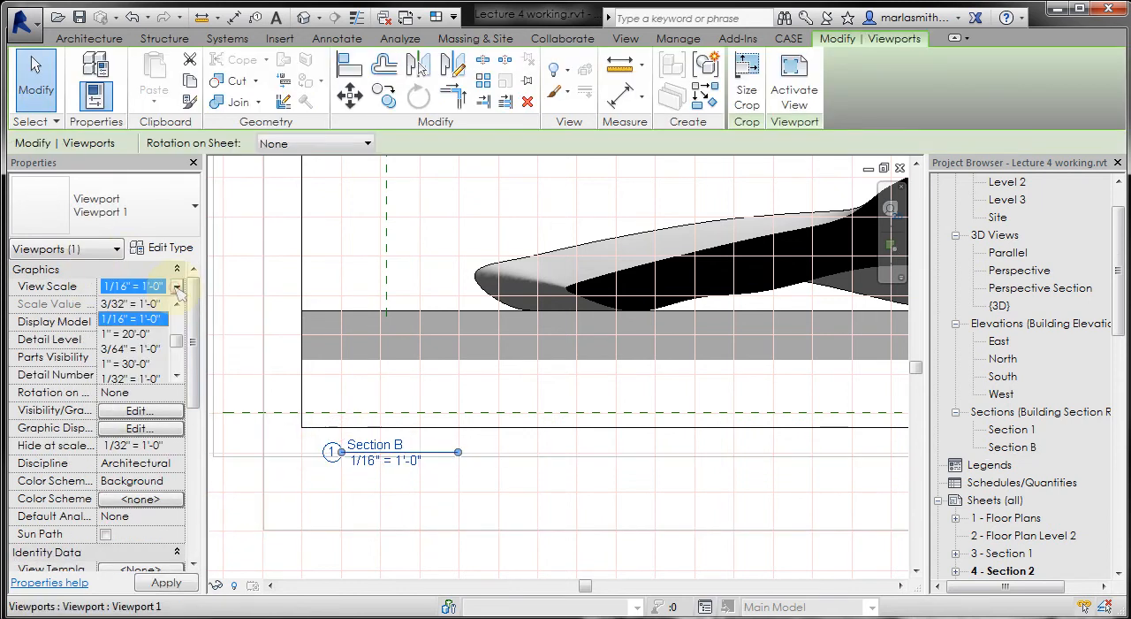
{"action": "left_click", "coordinate": [124, 334]}
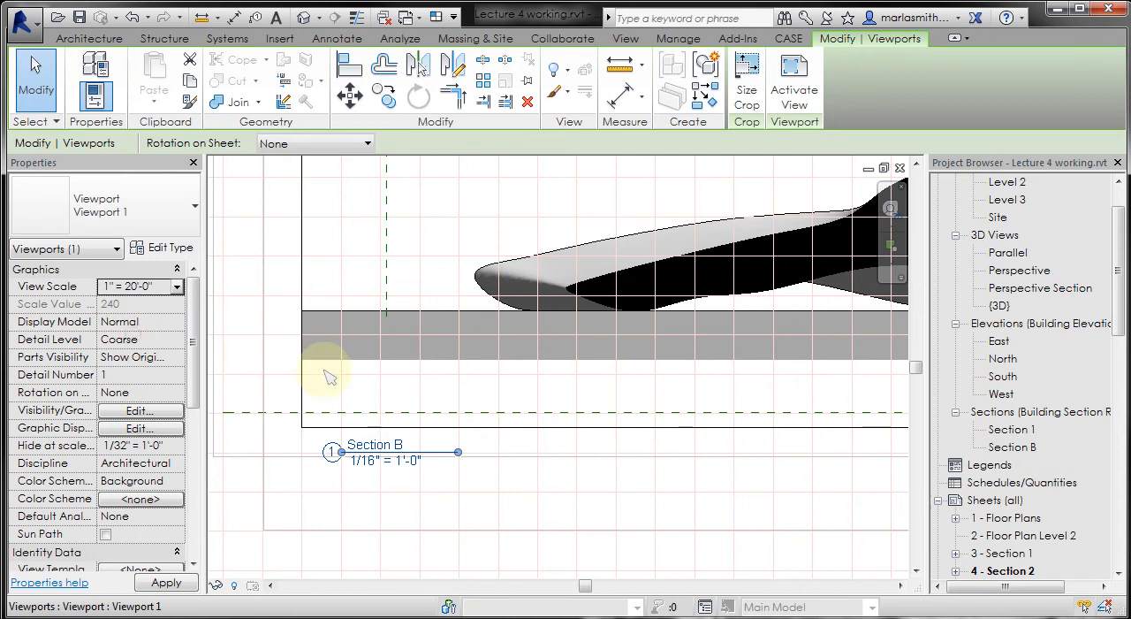
{"action": "scroll", "coordinate": [393, 455], "scroll_direction": "down", "scroll_amount": 3}
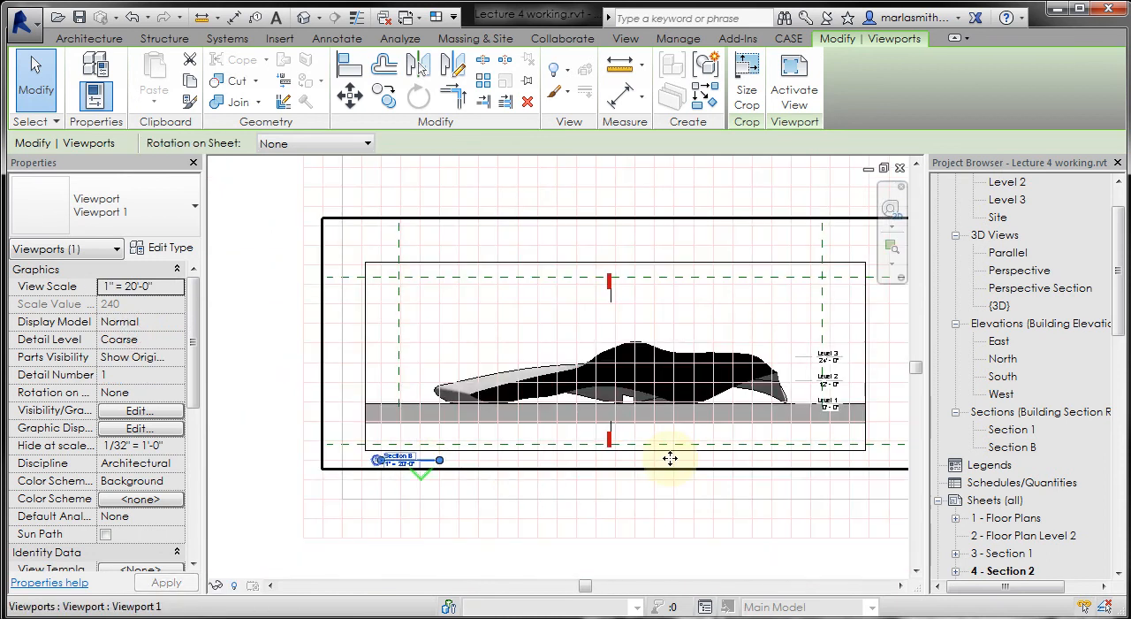
{"action": "scroll", "coordinate": [409, 469], "scroll_direction": "up", "scroll_amount": 3}
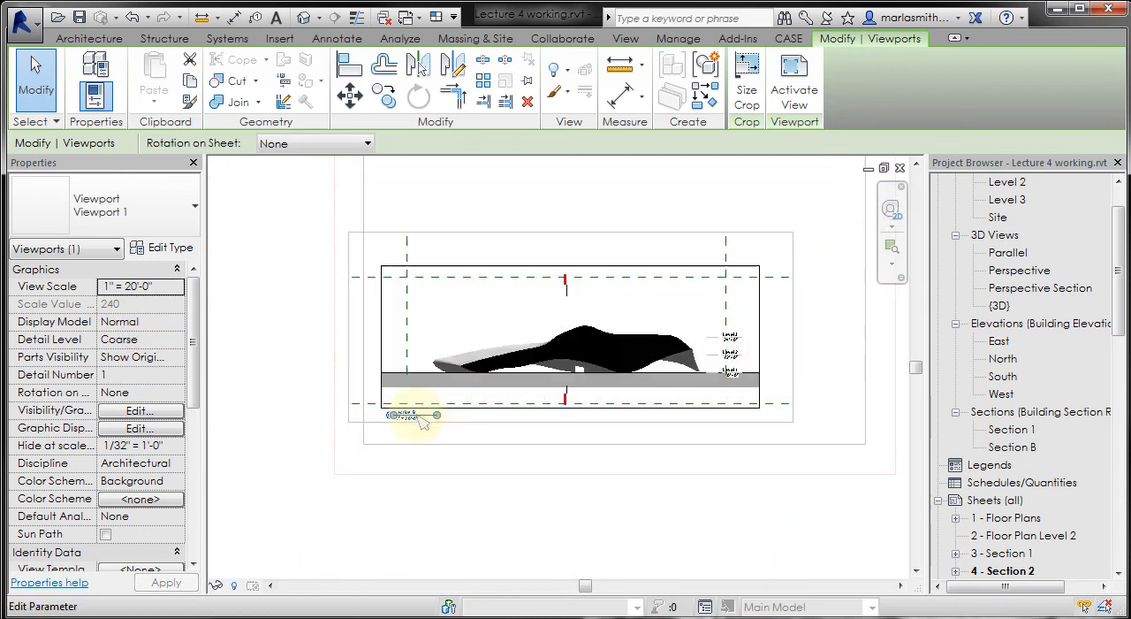
{"action": "scroll", "coordinate": [413, 429], "scroll_direction": "up", "scroll_amount": 2}
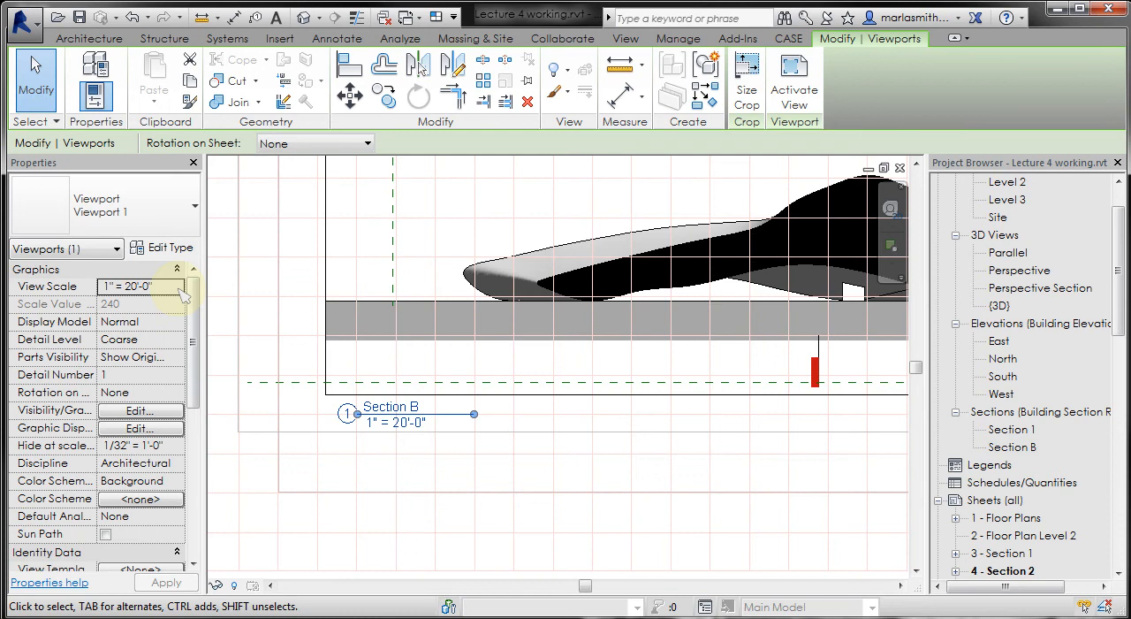
- Undo the viewport's view scale change and the renaming of the section view
{"action": "key", "text": "ctrl+z"}
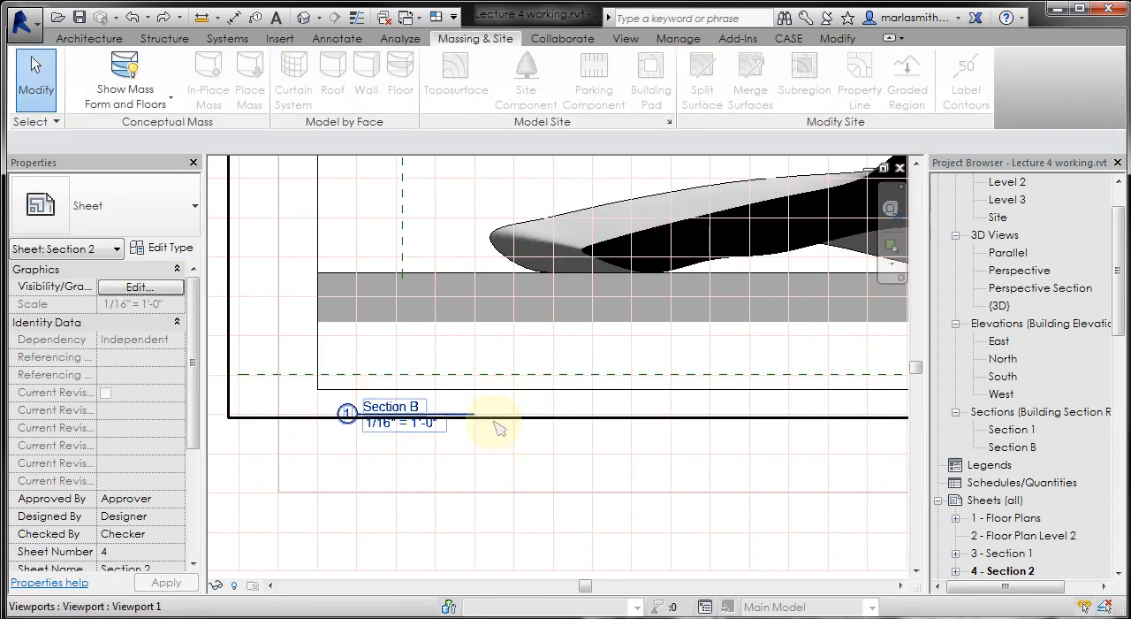
{"action": "key", "text": "ctrl+z"}
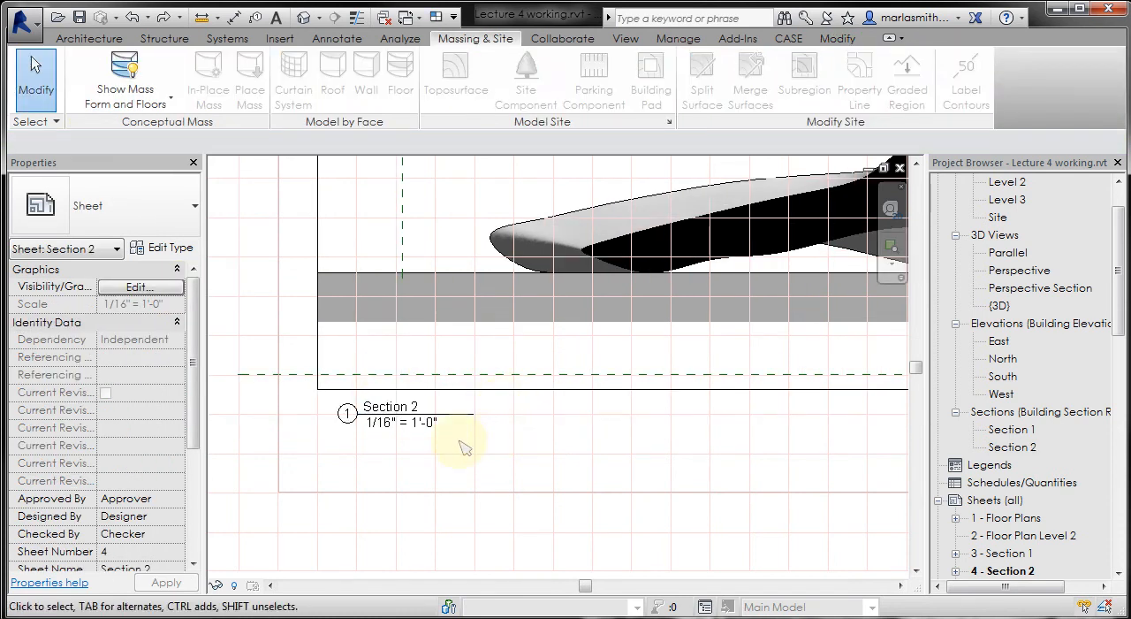
- Turn off Show Extension Line in the type properties of the Section 2 viewport
{"action": "left_click", "coordinate": [448, 376]}
{"action": "left_click", "coordinate": [172, 248]}
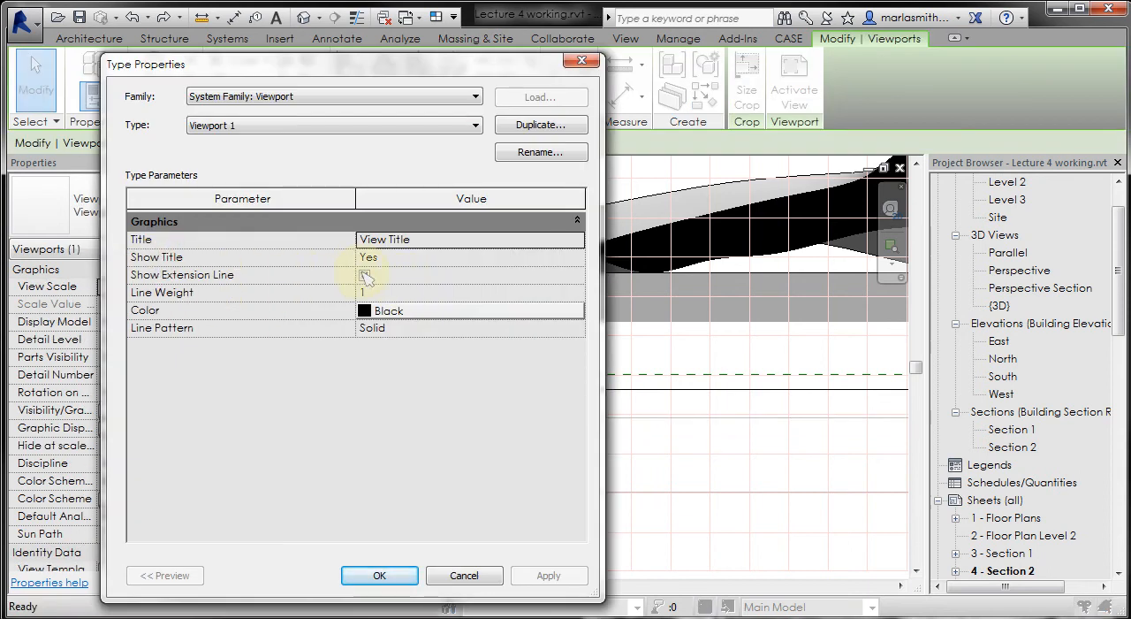
{"action": "left_click", "coordinate": [363, 275]}
{"action": "left_click", "coordinate": [364, 275]}
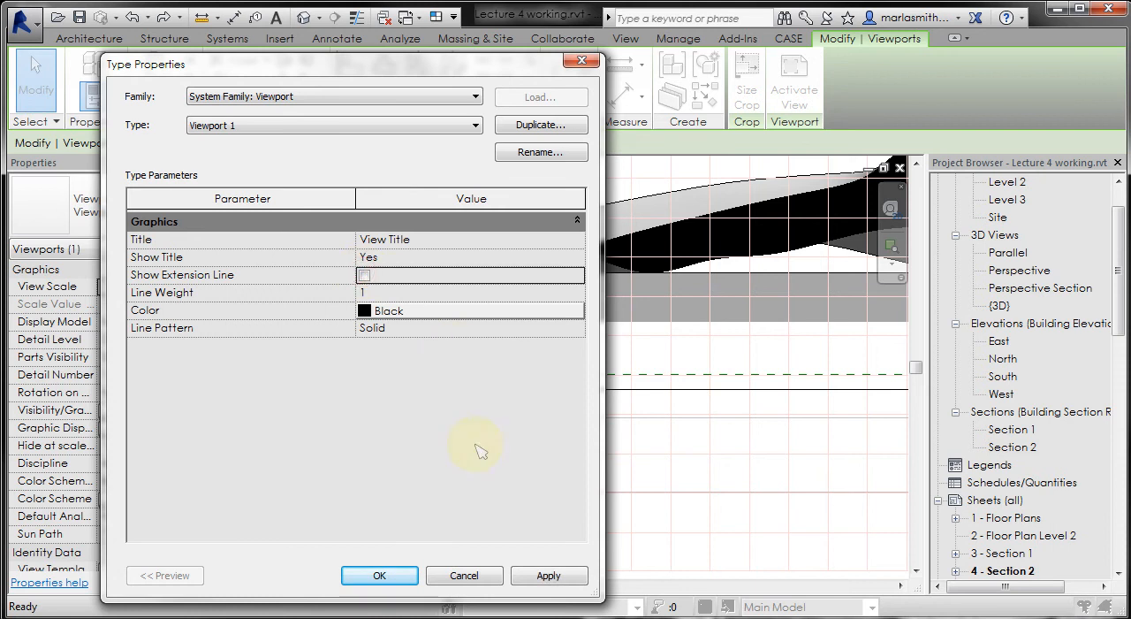
{"action": "left_click", "coordinate": [381, 576]}
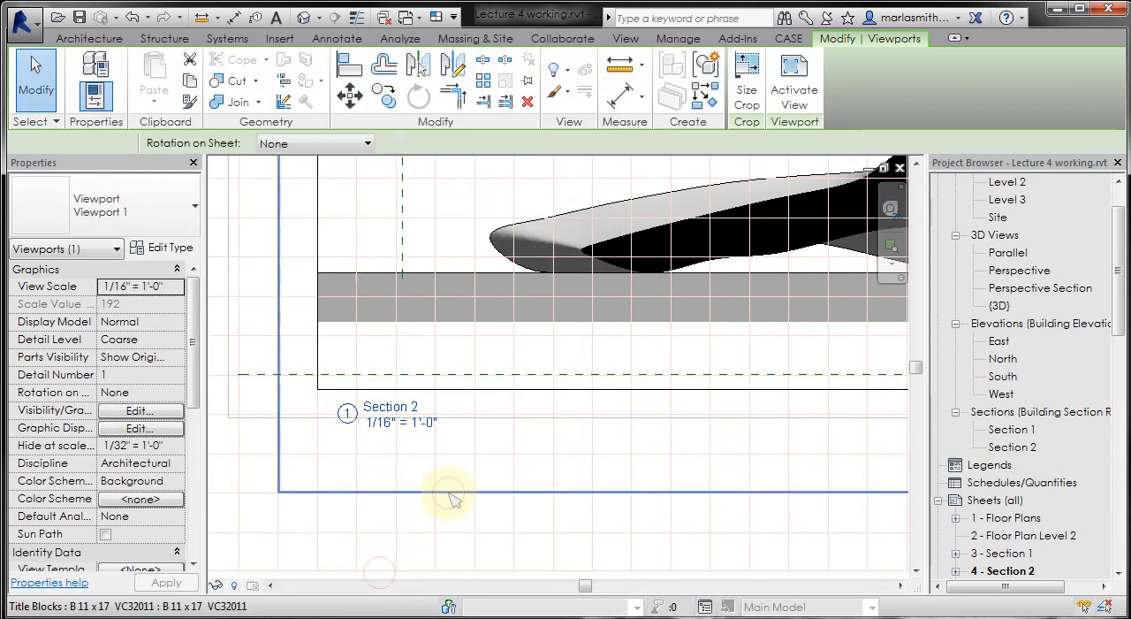
- Delete the Section 2 viewport from sheet 4 - Section 2
{"action": "left_click", "coordinate": [448, 492]}
{"action": "scroll", "coordinate": [374, 480], "scroll_direction": "down", "scroll_amount": 3}
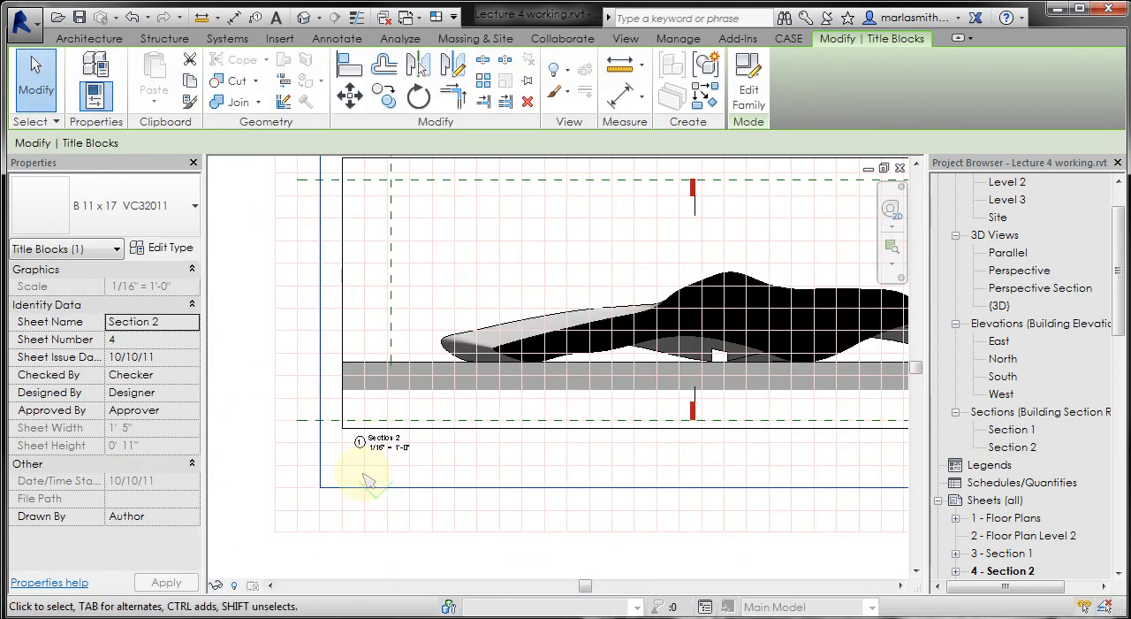
{"action": "scroll", "coordinate": [372, 482], "scroll_direction": "down", "scroll_amount": 3}
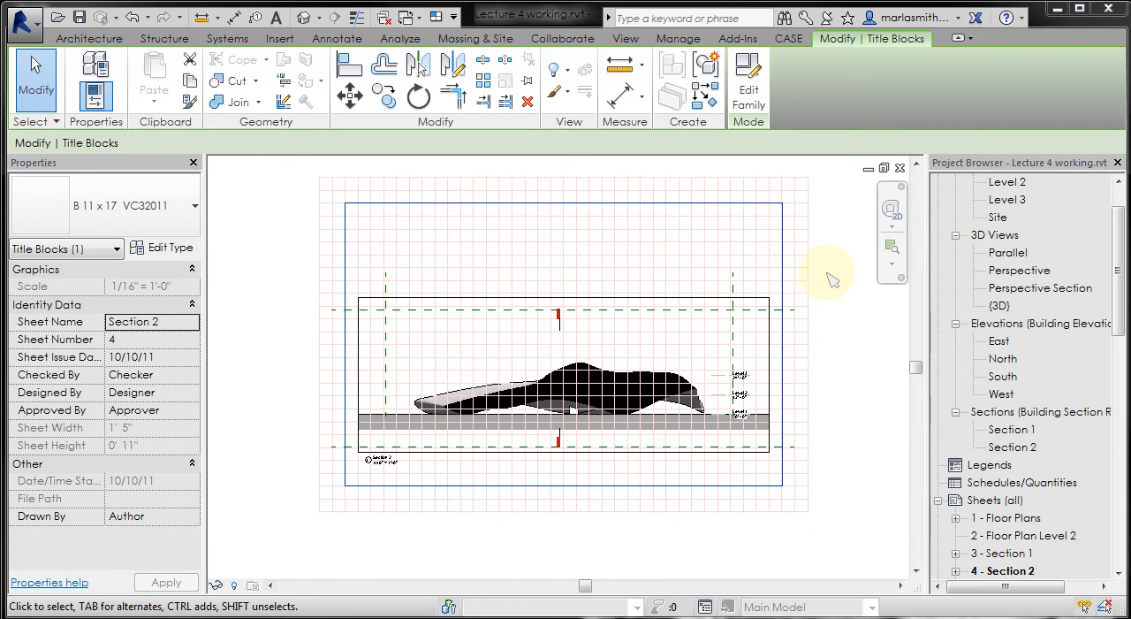
{"action": "left_click", "coordinate": [671, 298]}
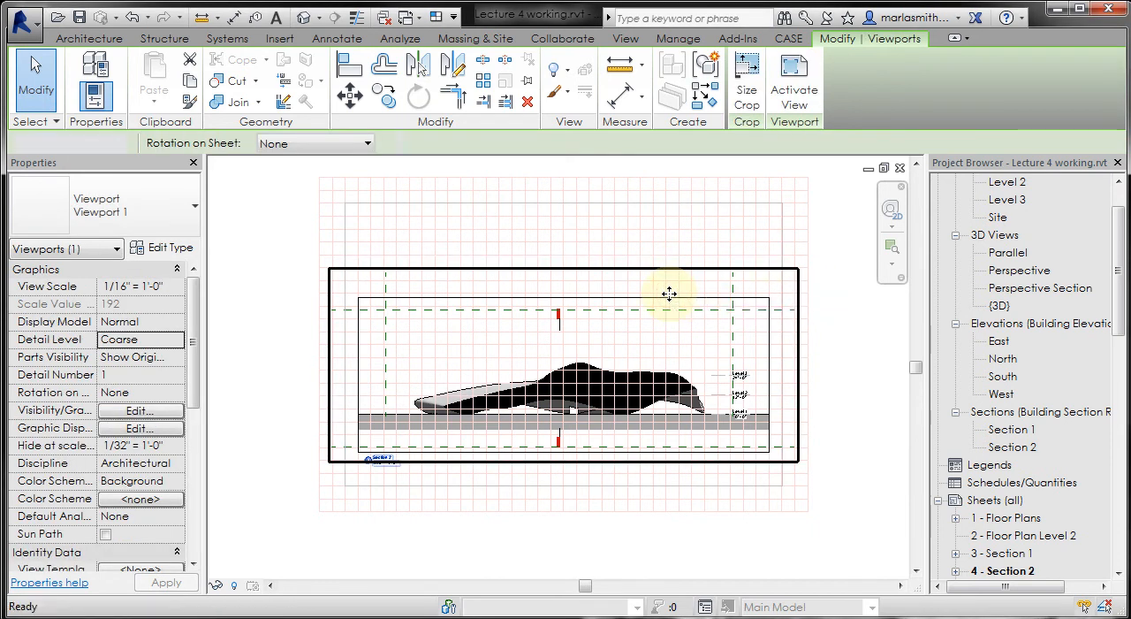
{"action": "key", "text": "Delete"}
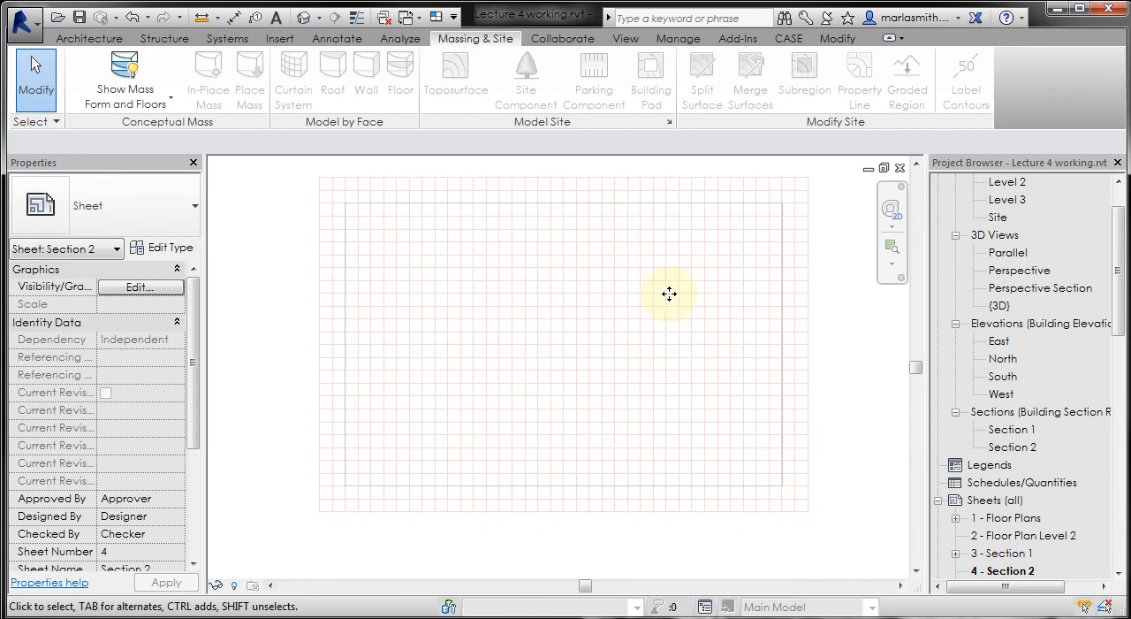
- Place the Section 2 view centrally on the sheet and remove it again
{"action": "left_click", "coordinate": [1012, 447]}
{"action": "left_click_drag", "start_coordinate": [1011, 448], "coordinate": [982, 439]}
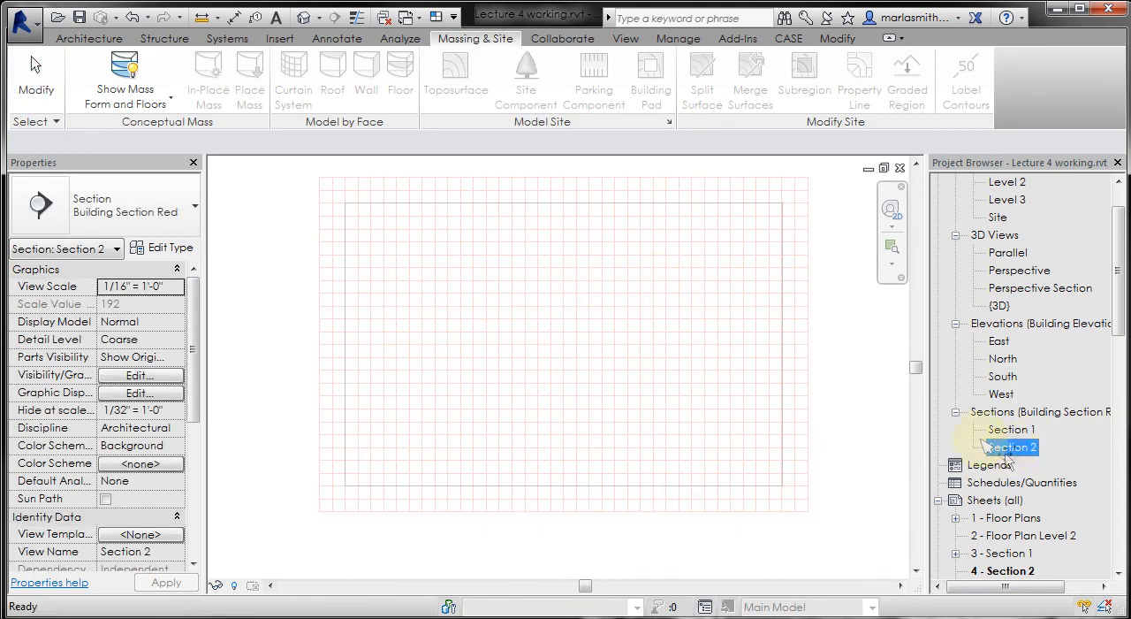
{"action": "left_click_drag", "start_coordinate": [498, 322], "coordinate": [495, 321]}
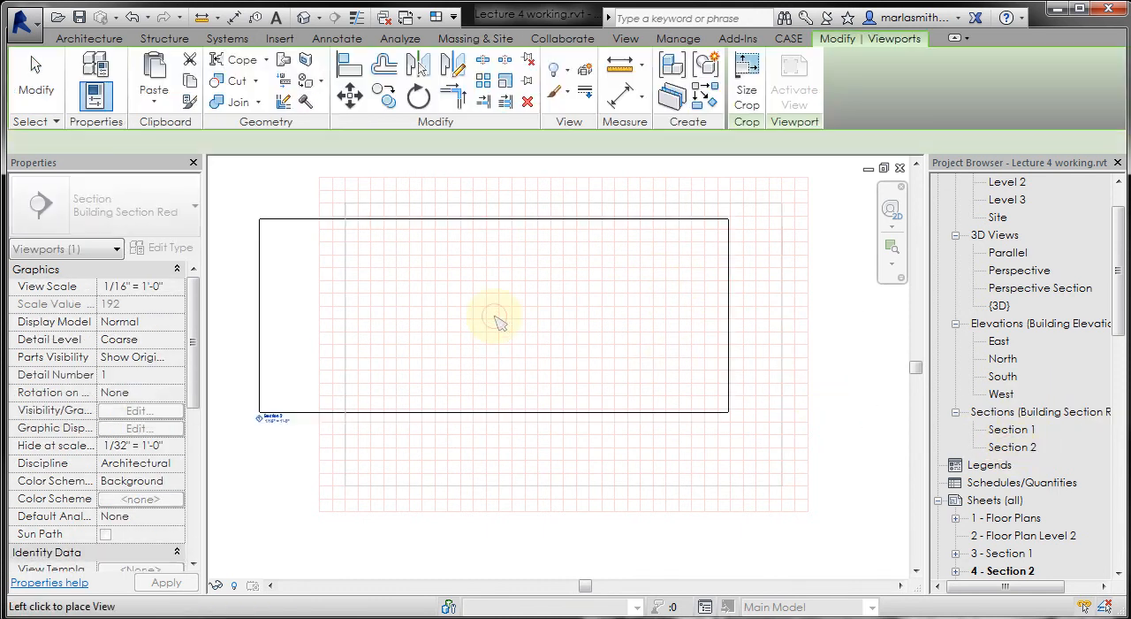
{"action": "left_click", "coordinate": [568, 337]}
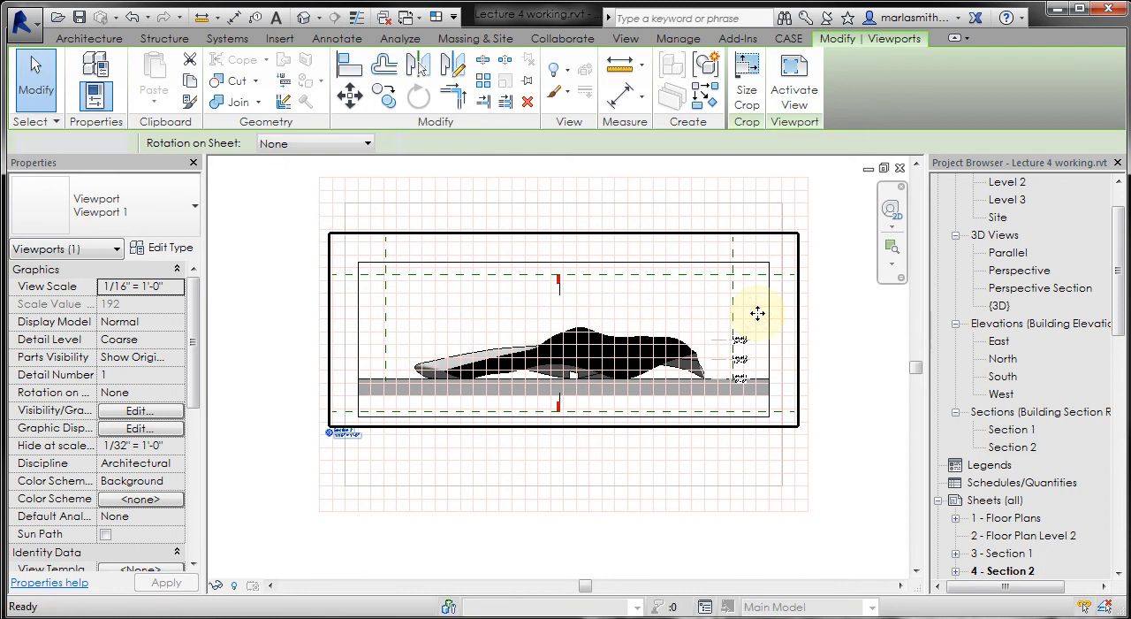
{"action": "key", "text": "Delete"}
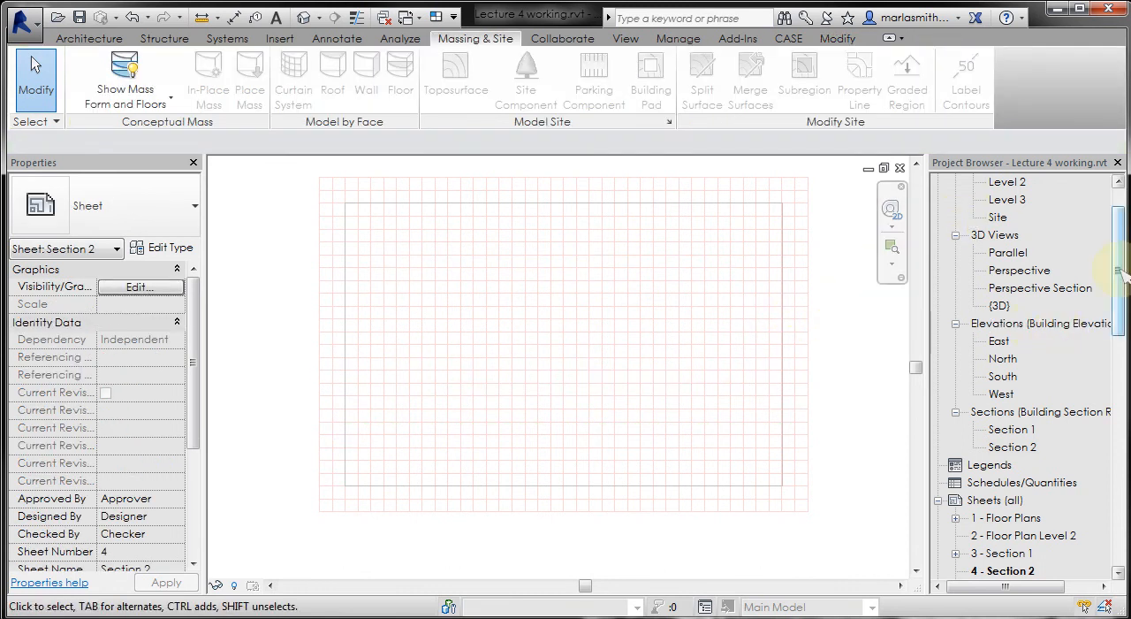
- Open the Section 2 view and shorten the right vertical reference plane so its upper end meets the upper horizontal reference plane
{"action": "left_click", "coordinate": [1012, 446]}
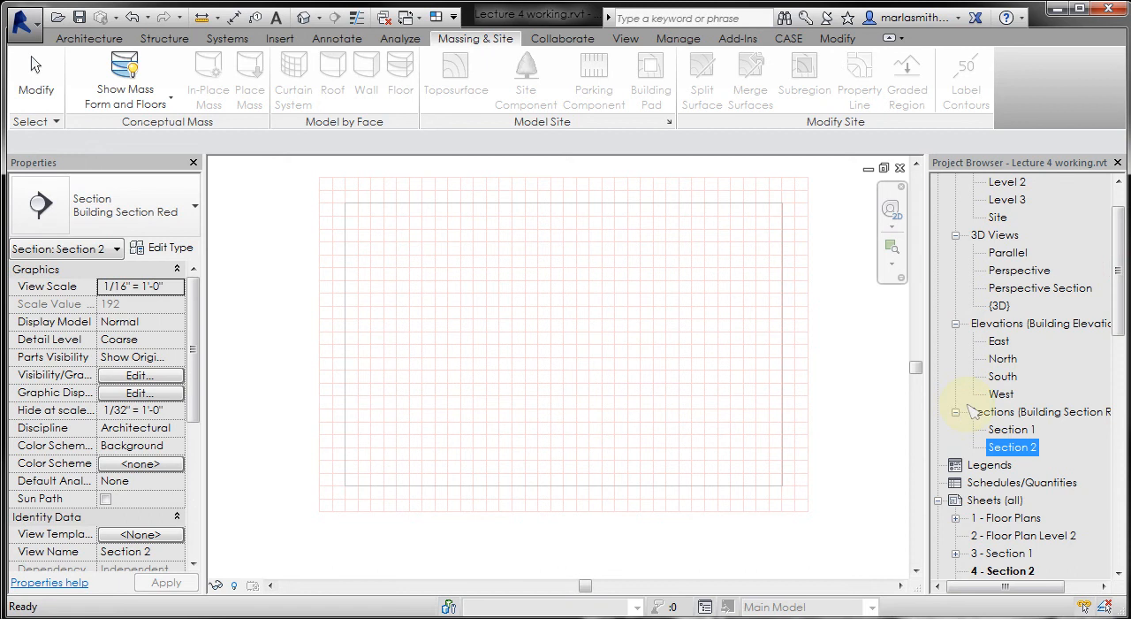
{"action": "double_click", "coordinate": [1012, 447]}
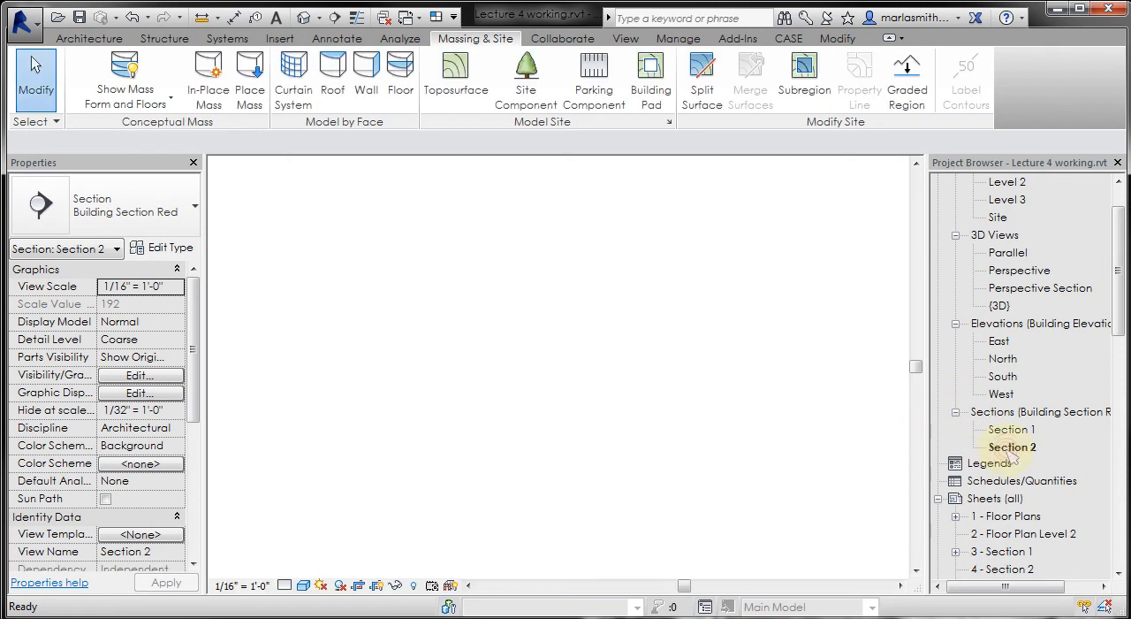
{"action": "scroll", "coordinate": [307, 328], "scroll_direction": "down", "scroll_amount": 4}
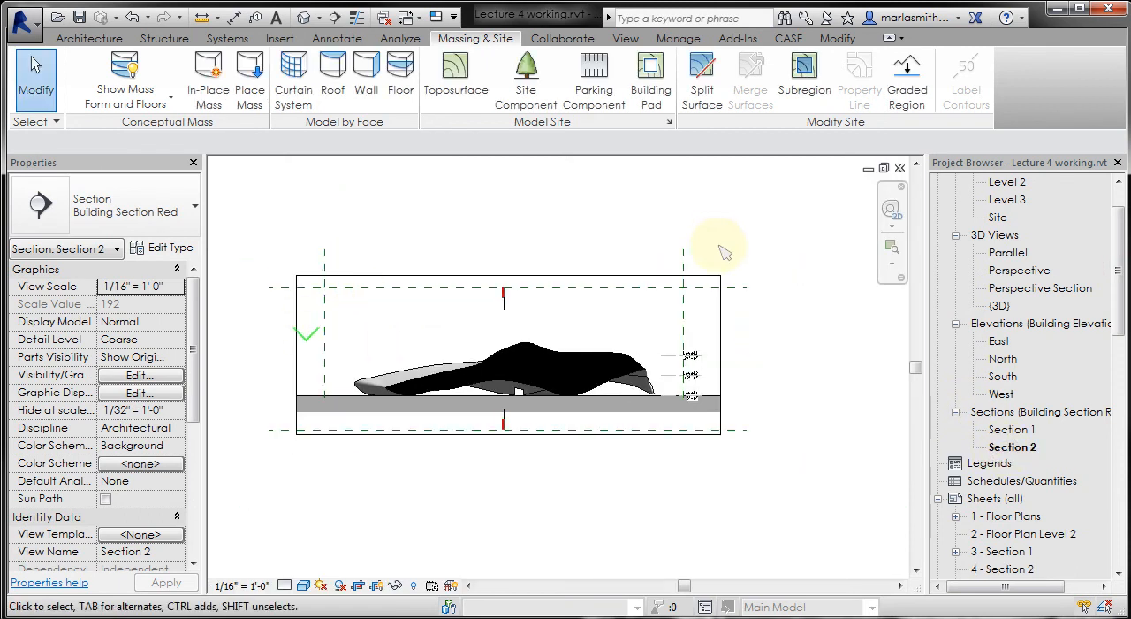
{"action": "scroll", "coordinate": [688, 262], "scroll_direction": "up", "scroll_amount": 1}
{"action": "left_click", "coordinate": [686, 262]}
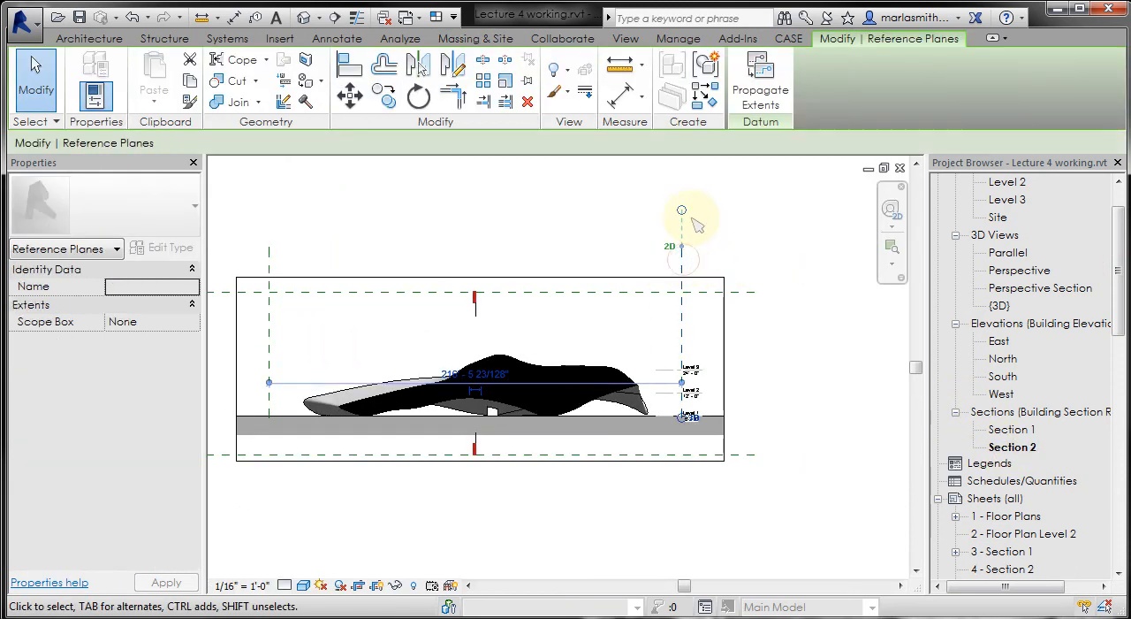
{"action": "left_click_drag", "start_coordinate": [682, 211], "coordinate": [684, 227]}
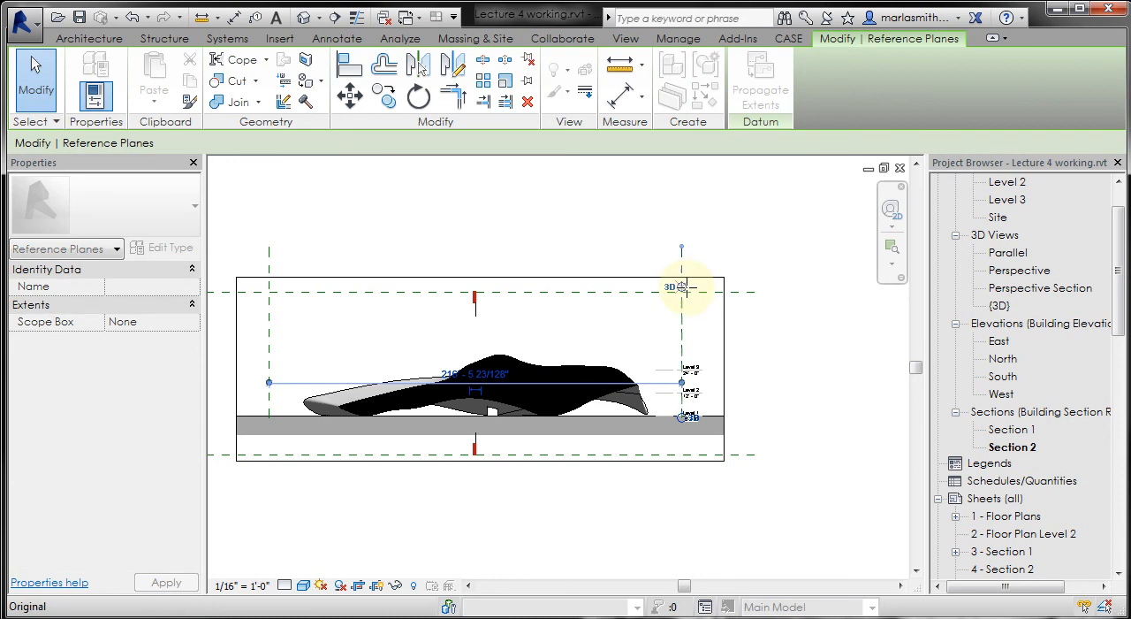
{"action": "left_click_drag", "start_coordinate": [687, 287], "coordinate": [682, 292]}
- Pull the right ends of the upper and lower horizontal reference planes back to the right vertical reference plane
{"action": "left_click", "coordinate": [706, 293]}
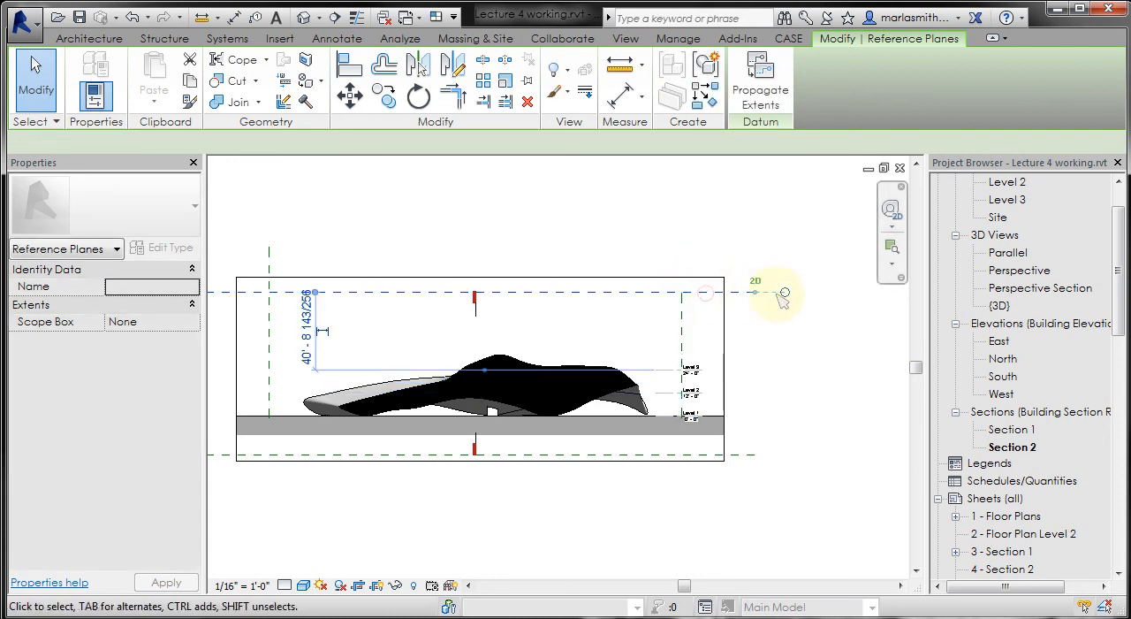
{"action": "left_click_drag", "start_coordinate": [785, 293], "coordinate": [682, 292]}
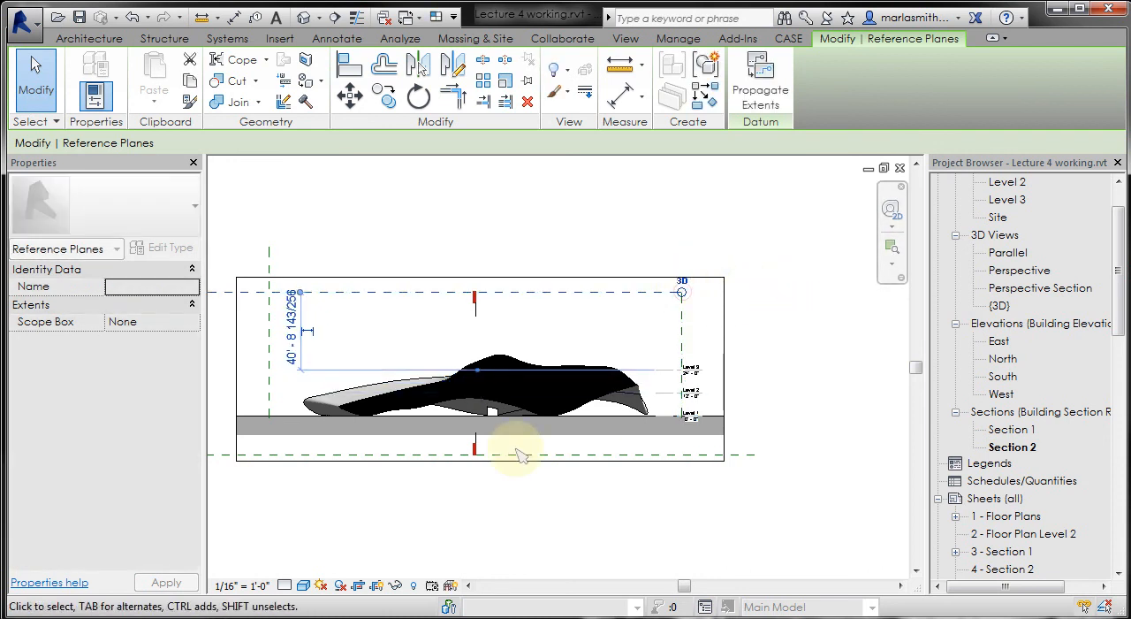
{"action": "left_click", "coordinate": [737, 456]}
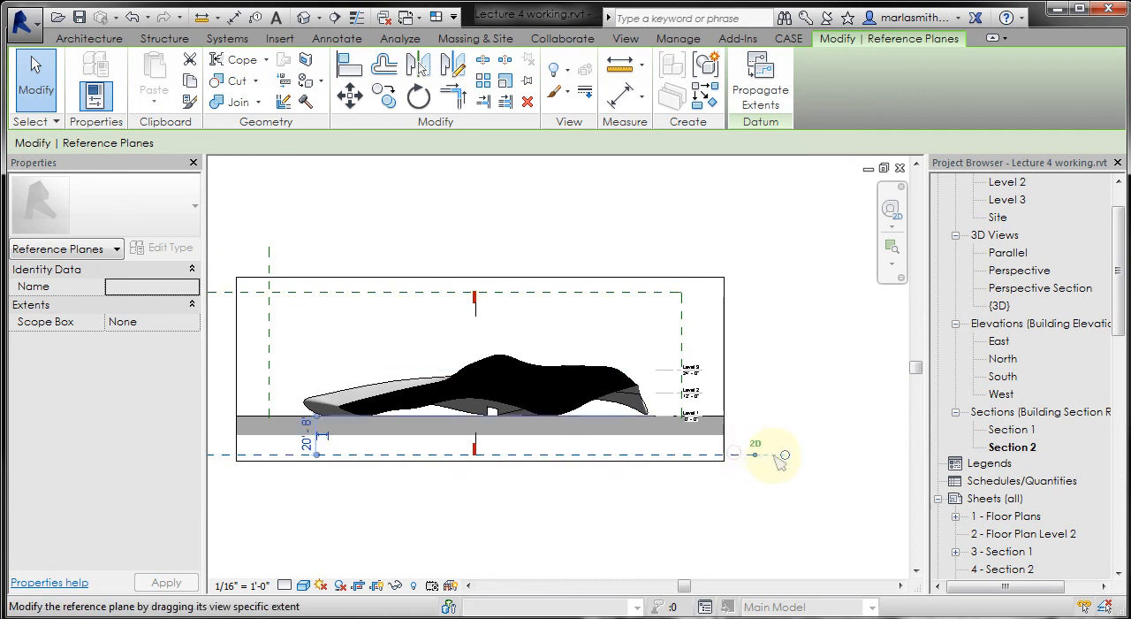
{"action": "left_click_drag", "start_coordinate": [785, 455], "coordinate": [682, 455]}
- Pull the left ends of the lower and upper horizontal reference planes in to the left vertical reference plane
{"action": "scroll", "coordinate": [636, 448], "scroll_direction": "down", "scroll_amount": 3}
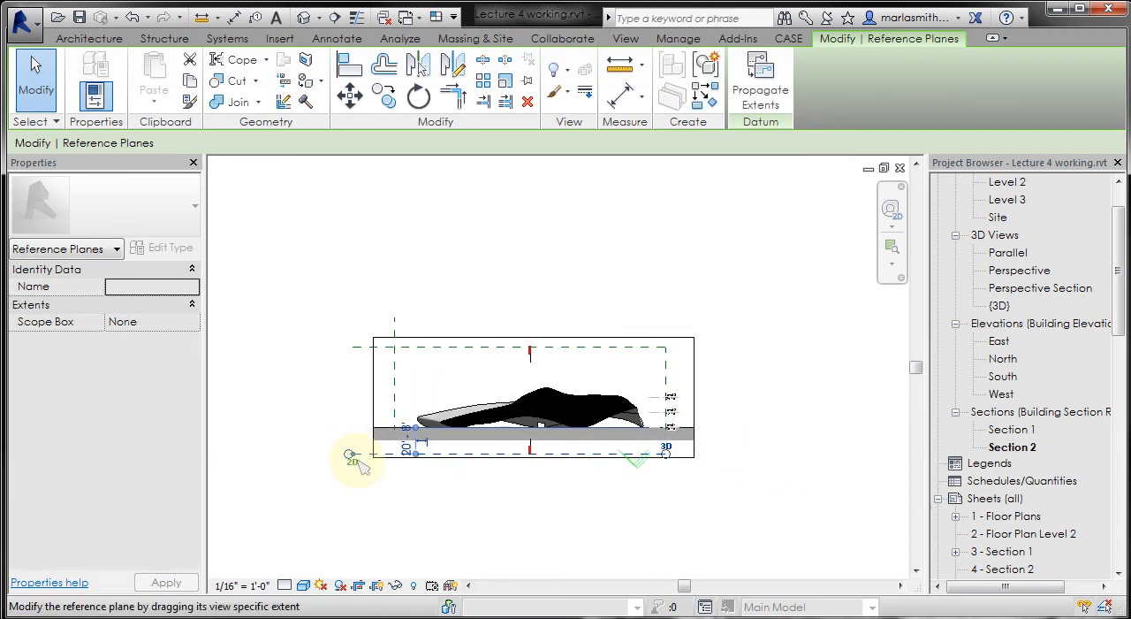
{"action": "scroll", "coordinate": [358, 454], "scroll_direction": "up", "scroll_amount": 2}
{"action": "left_click_drag", "start_coordinate": [346, 453], "coordinate": [407, 453]}
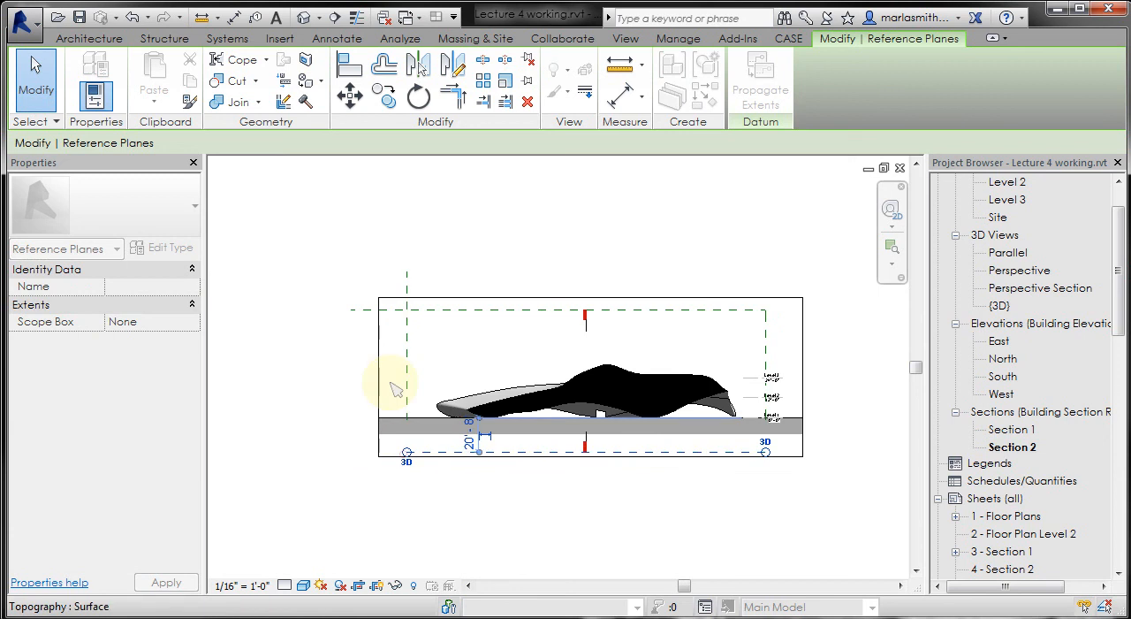
{"action": "left_click", "coordinate": [361, 310]}
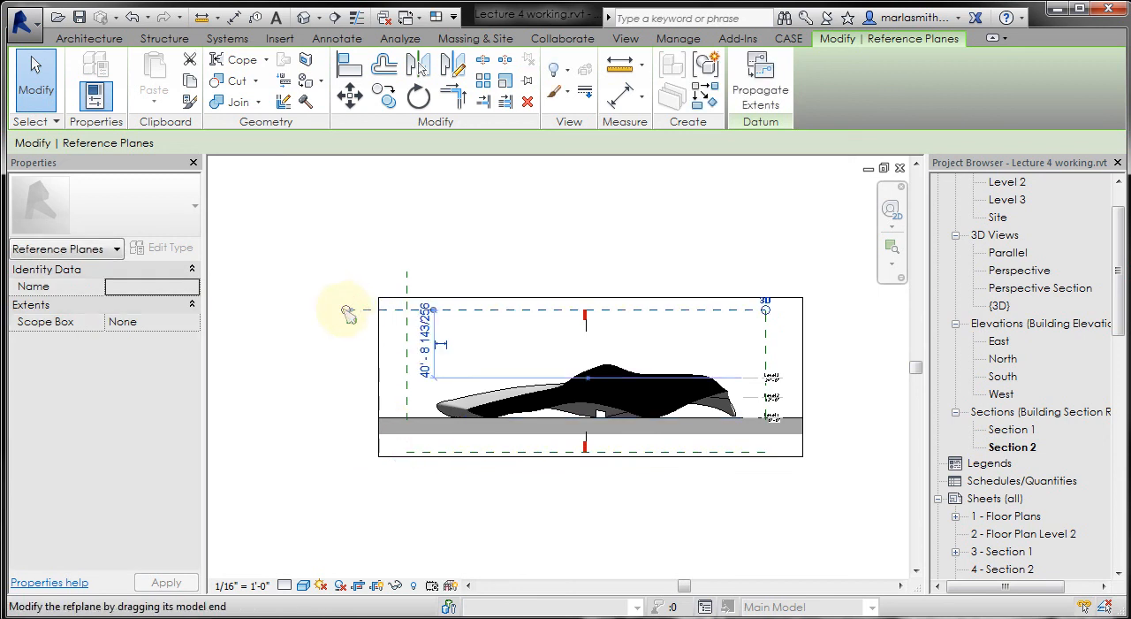
{"action": "left_click_drag", "start_coordinate": [350, 314], "coordinate": [408, 306]}
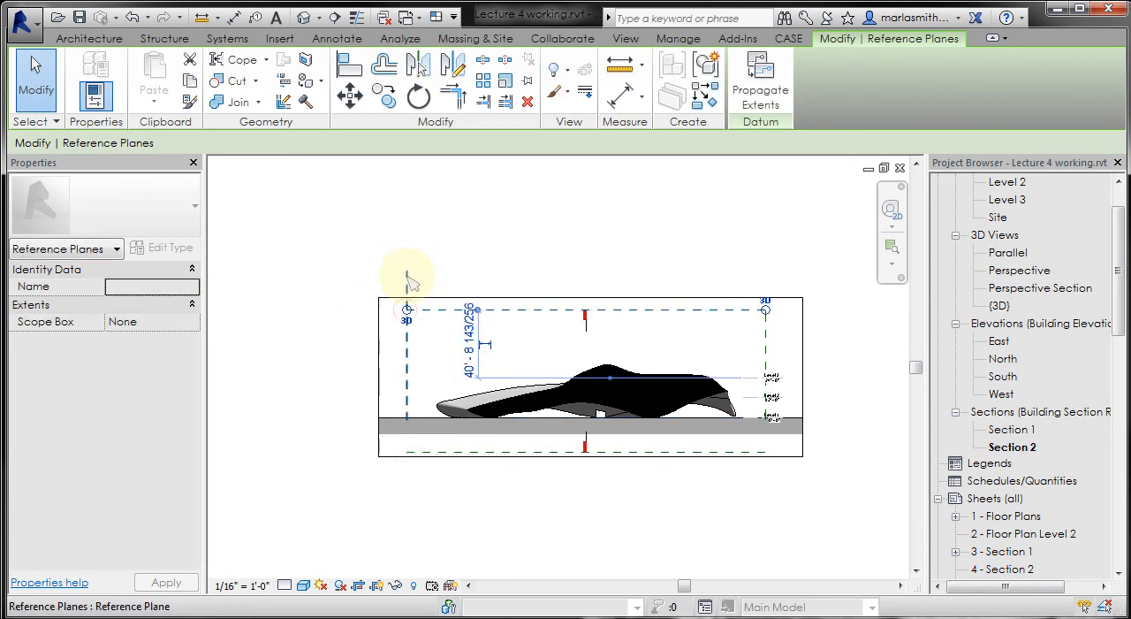
- Shorten the left vertical reference plane so its upper end meets the upper horizontal reference plane inside the crop region
{"action": "left_click", "coordinate": [408, 275]}
{"action": "left_click_drag", "start_coordinate": [410, 237], "coordinate": [414, 272]}
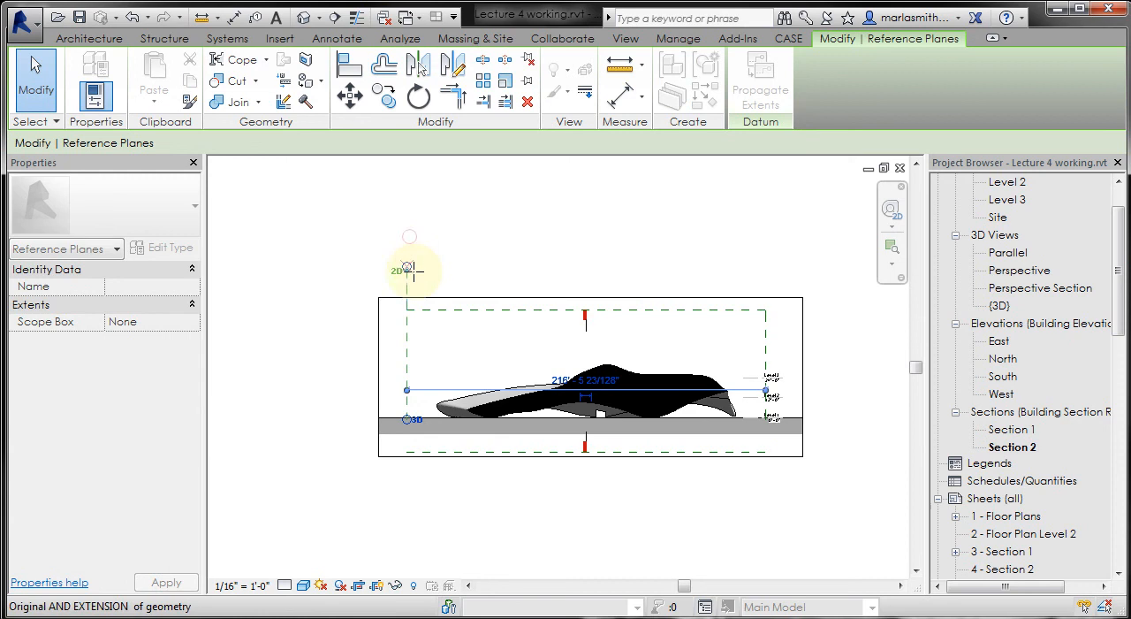
{"action": "left_click", "coordinate": [454, 278]}
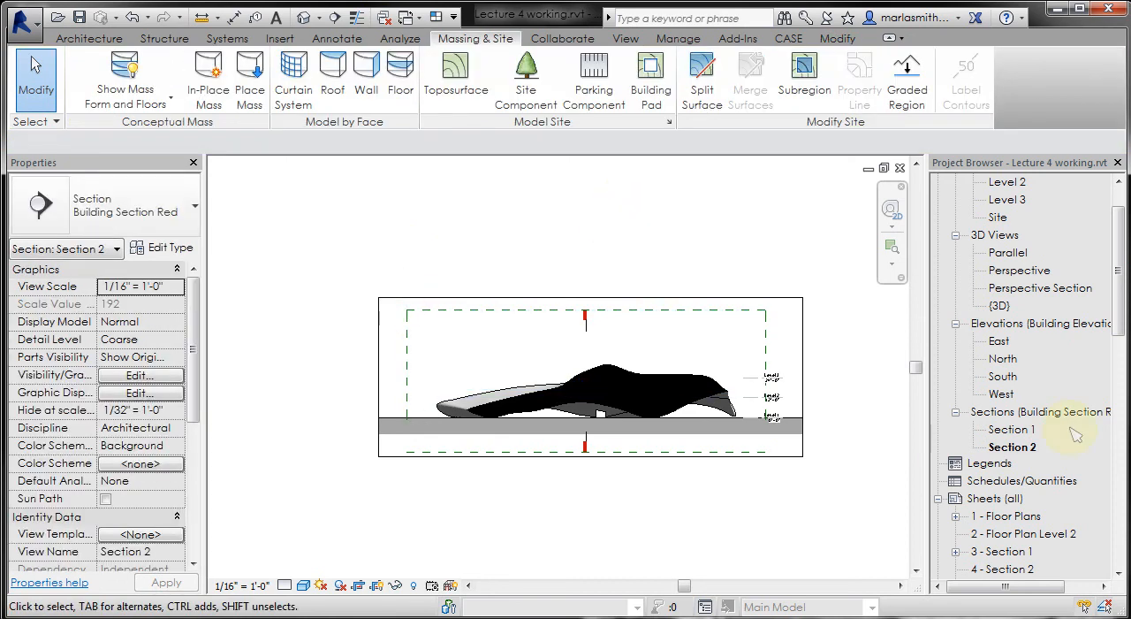
- Open sheet 4 - Section 2 and place the Section 2 view centrally within the sheet's border
{"action": "double_click", "coordinate": [997, 570]}
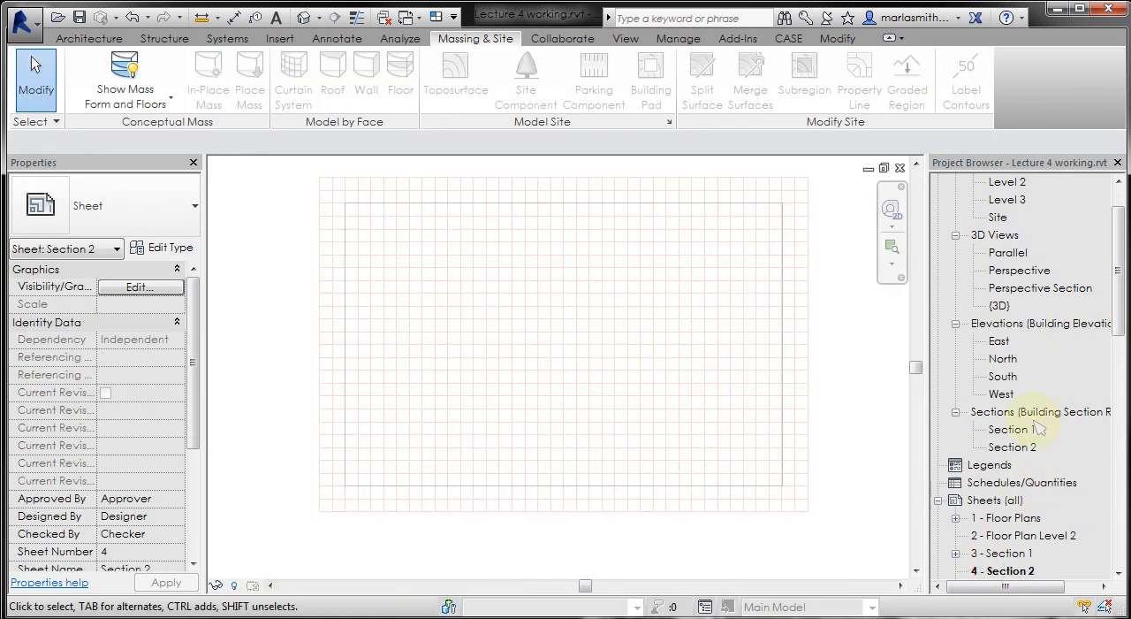
{"action": "left_click", "coordinate": [1027, 450]}
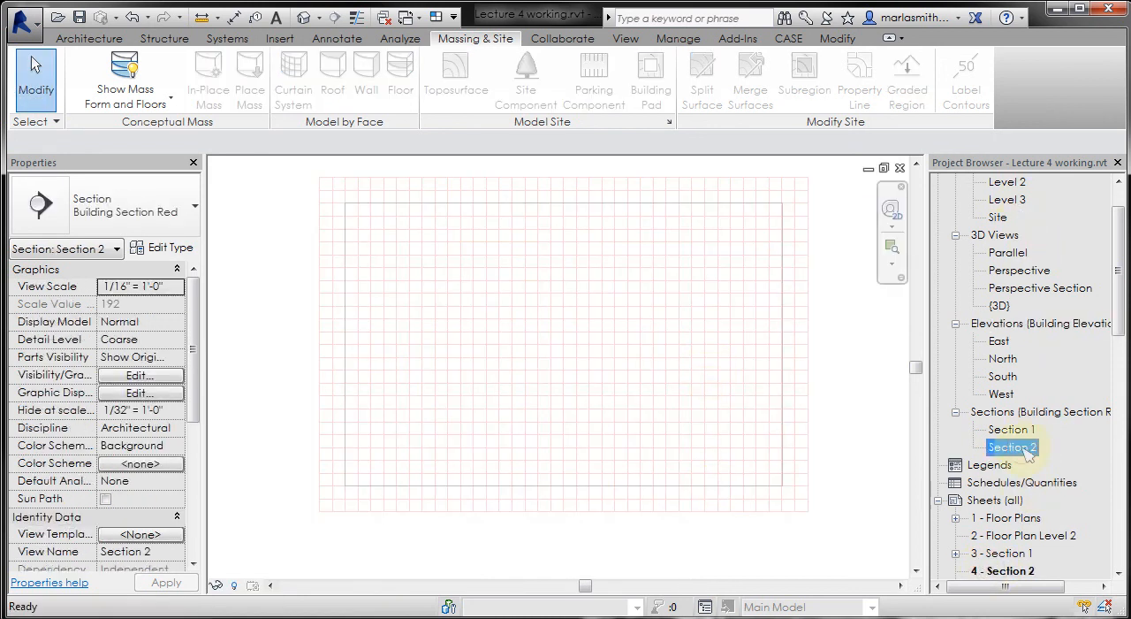
{"action": "left_click_drag", "start_coordinate": [1017, 452], "coordinate": [573, 398]}
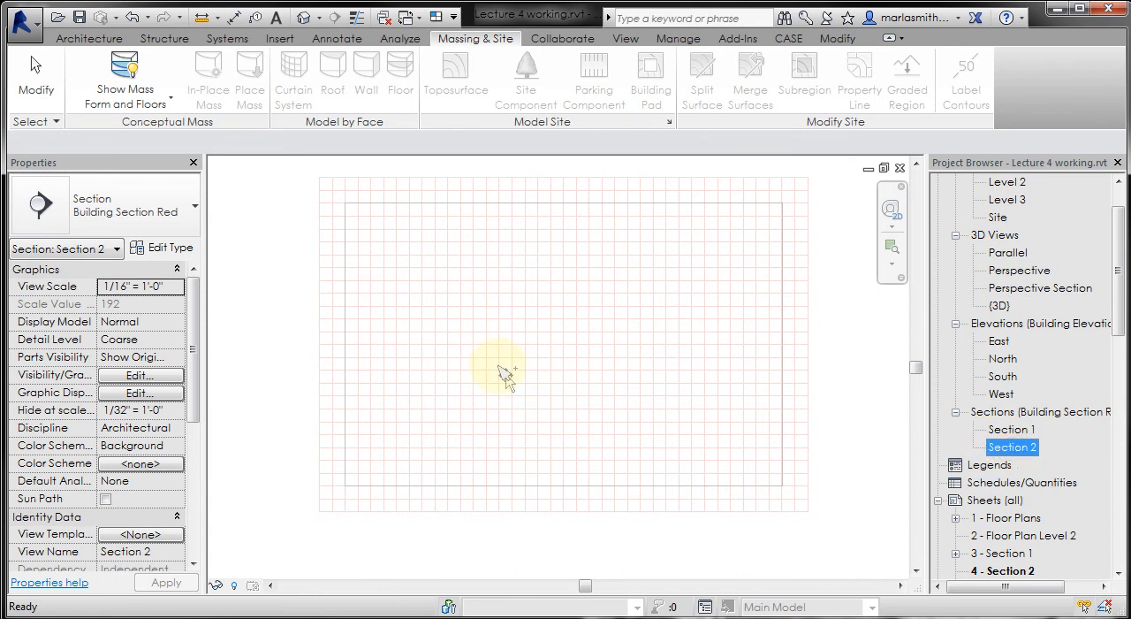
{"action": "left_click_drag", "start_coordinate": [501, 371], "coordinate": [505, 374]}
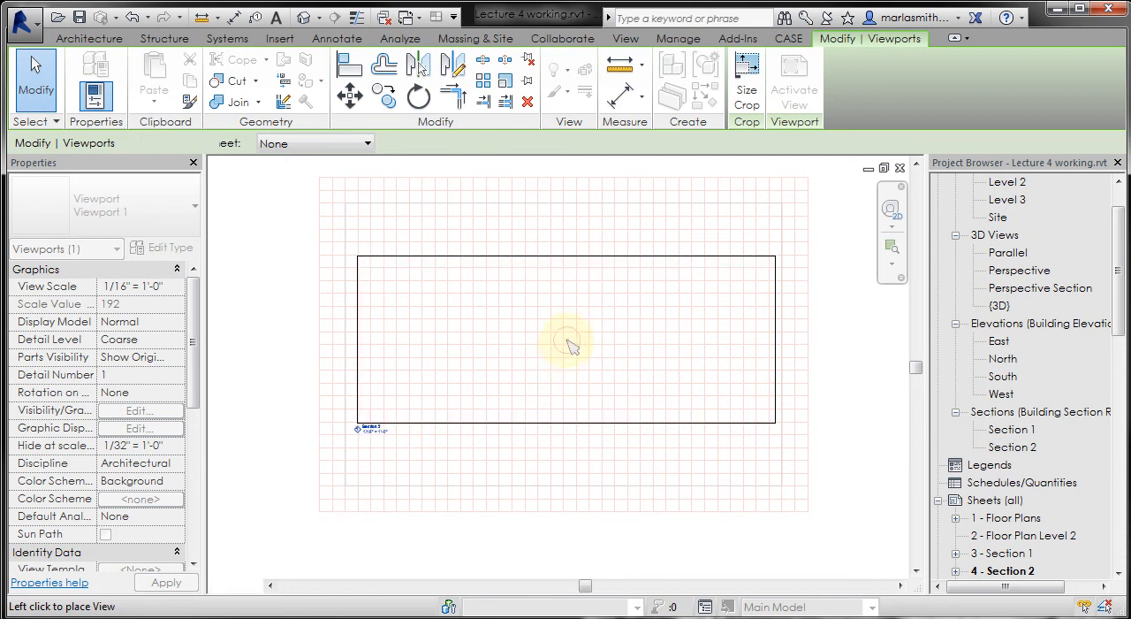
{"action": "left_click", "coordinate": [569, 344]}
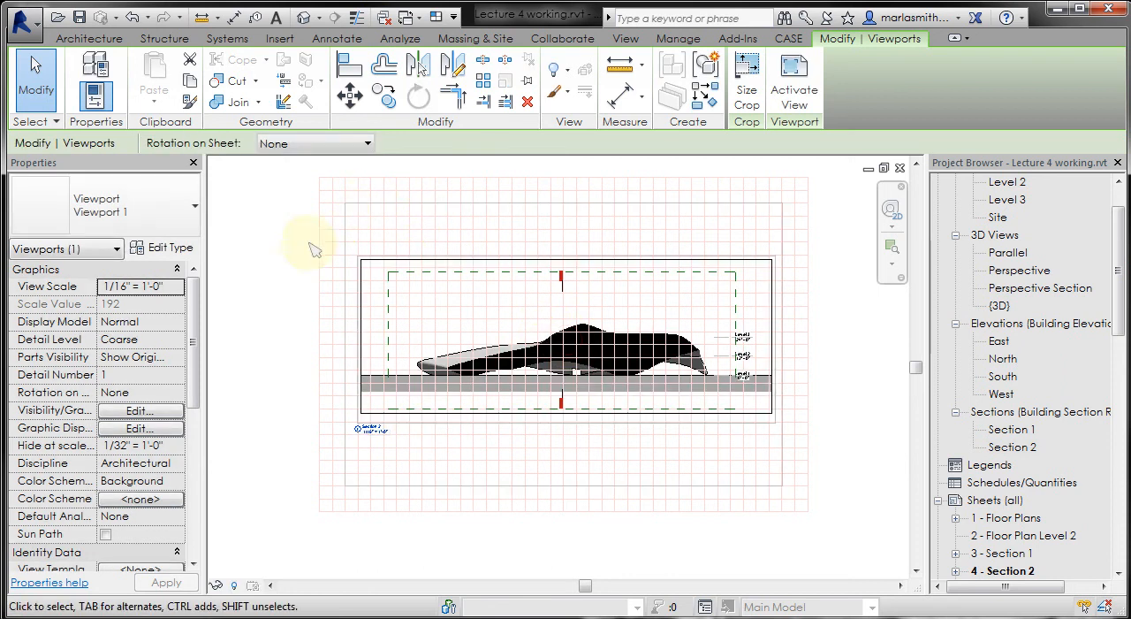
{"action": "scroll", "coordinate": [358, 264], "scroll_direction": "up", "scroll_amount": 6}
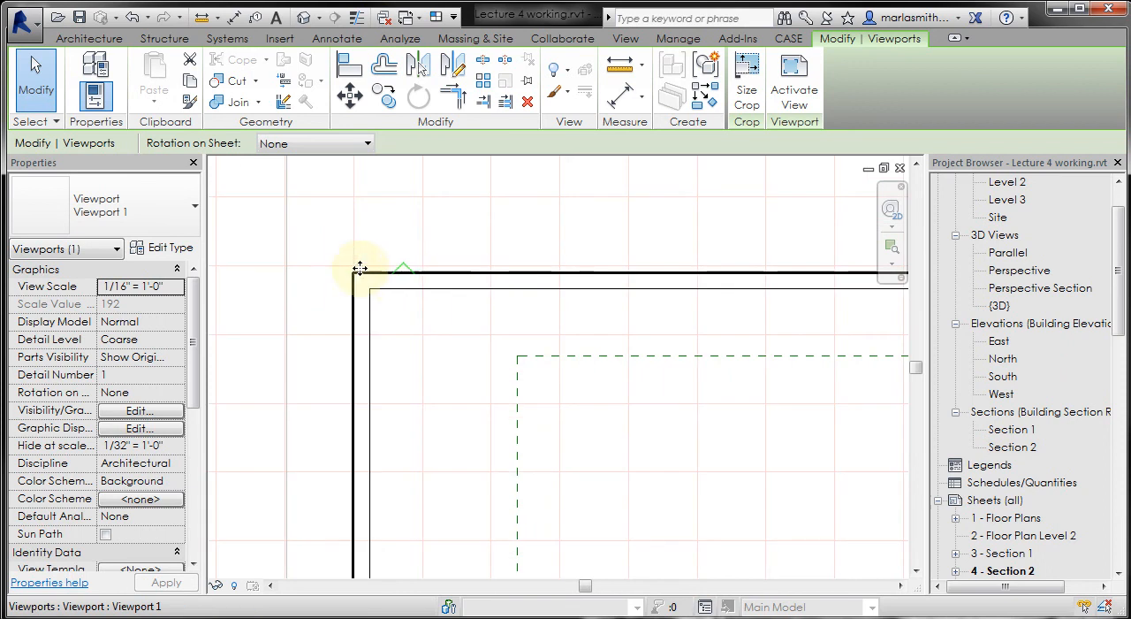
{"action": "scroll", "coordinate": [396, 263], "scroll_direction": "down", "scroll_amount": 4}
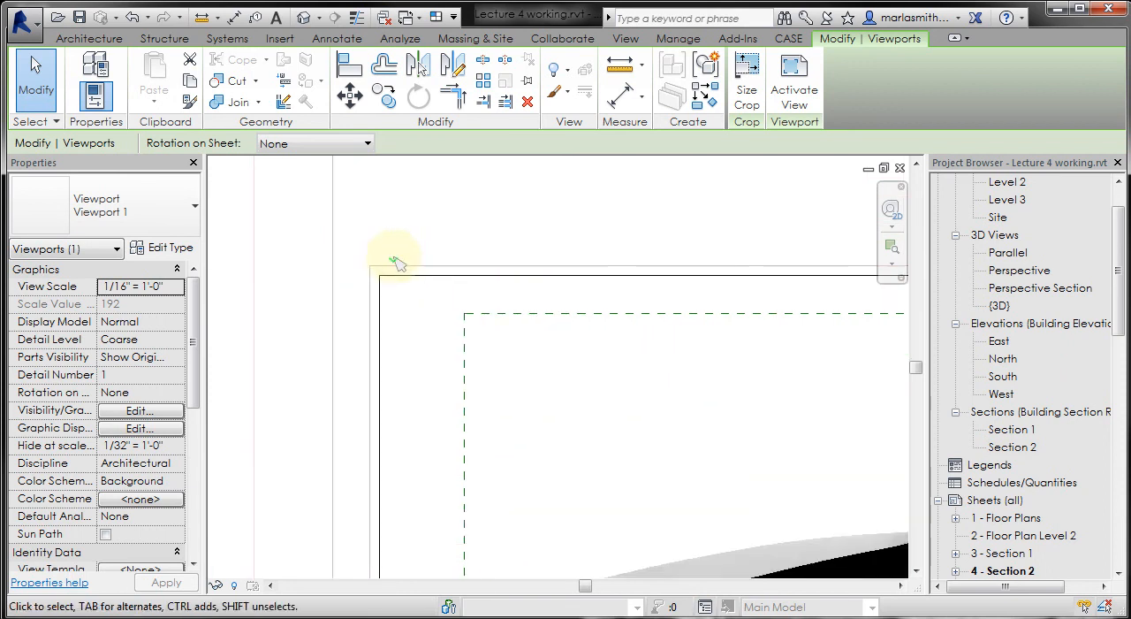
{"action": "scroll", "coordinate": [397, 389], "scroll_direction": "up", "scroll_amount": 2}
{"action": "scroll", "coordinate": [397, 396], "scroll_direction": "up", "scroll_amount": 4}
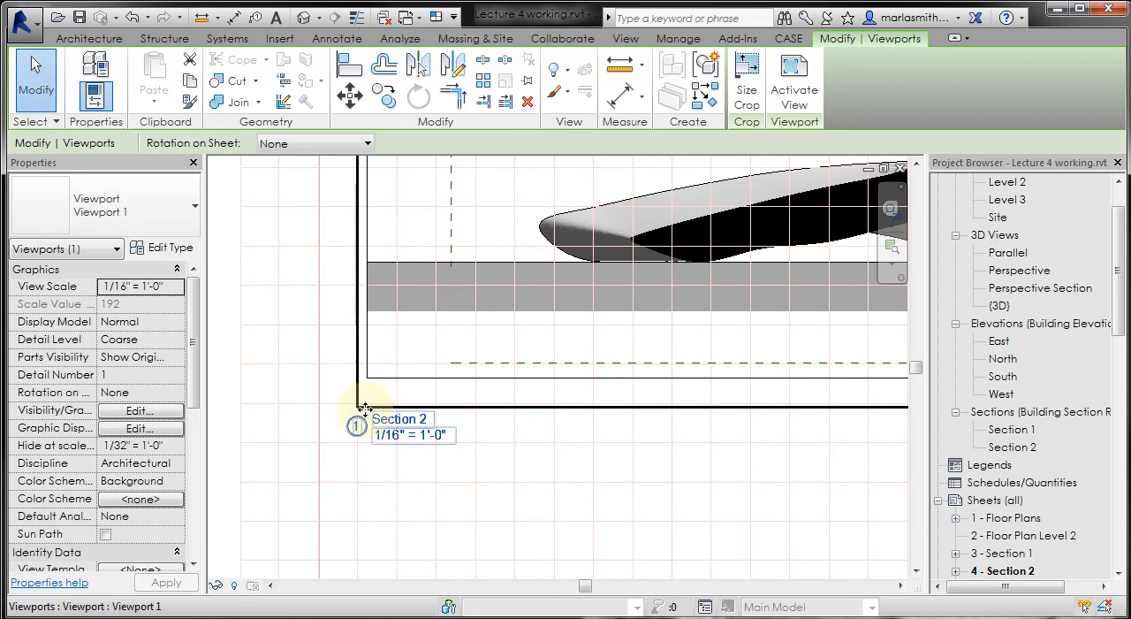
- Move the Section 2 viewport so the upper-left corner of its crop boundary lands on the nearest guide grid intersection
{"action": "scroll", "coordinate": [382, 427], "scroll_direction": "down", "scroll_amount": 3}
{"action": "scroll", "coordinate": [391, 273], "scroll_direction": "up", "scroll_amount": 4}
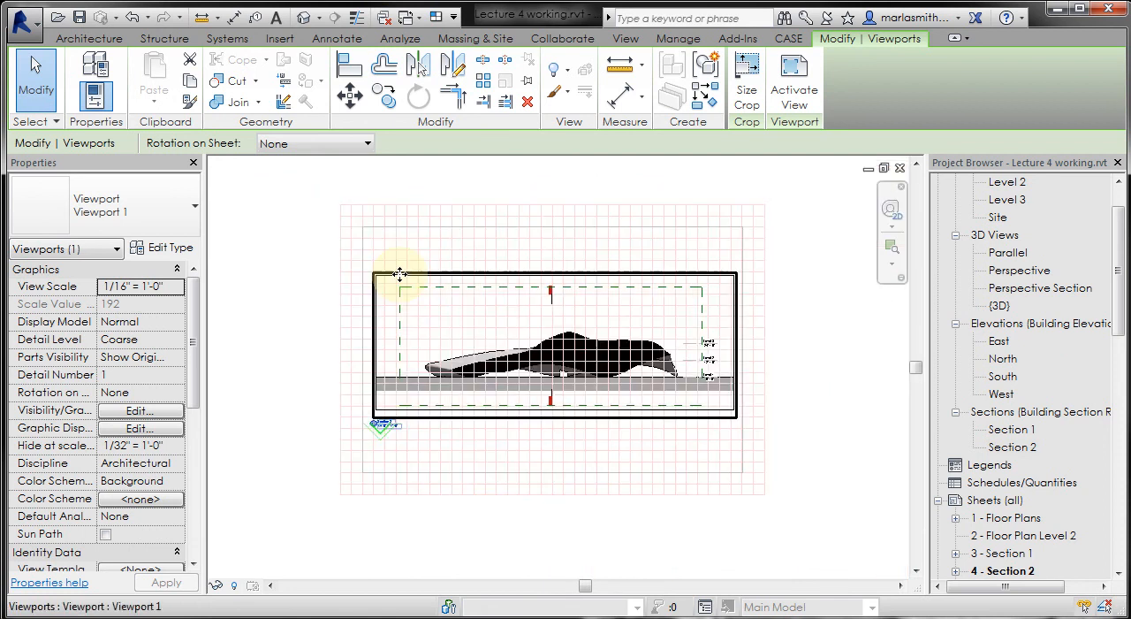
{"action": "left_click", "coordinate": [350, 95]}
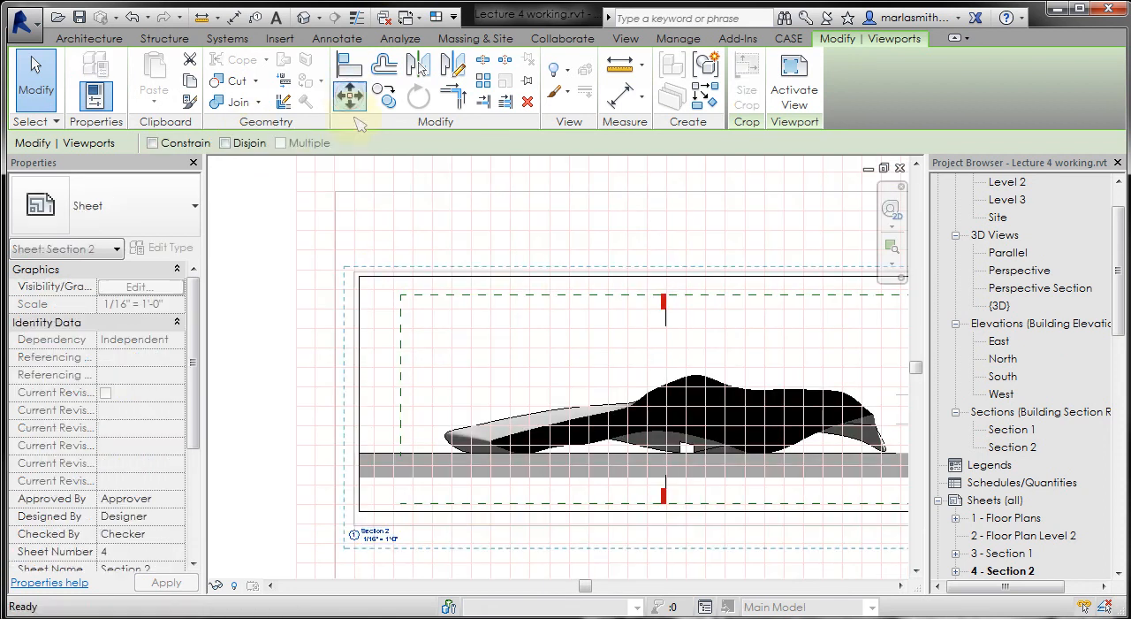
{"action": "scroll", "coordinate": [371, 280], "scroll_direction": "up", "scroll_amount": 3}
{"action": "scroll", "coordinate": [354, 281], "scroll_direction": "up", "scroll_amount": 2}
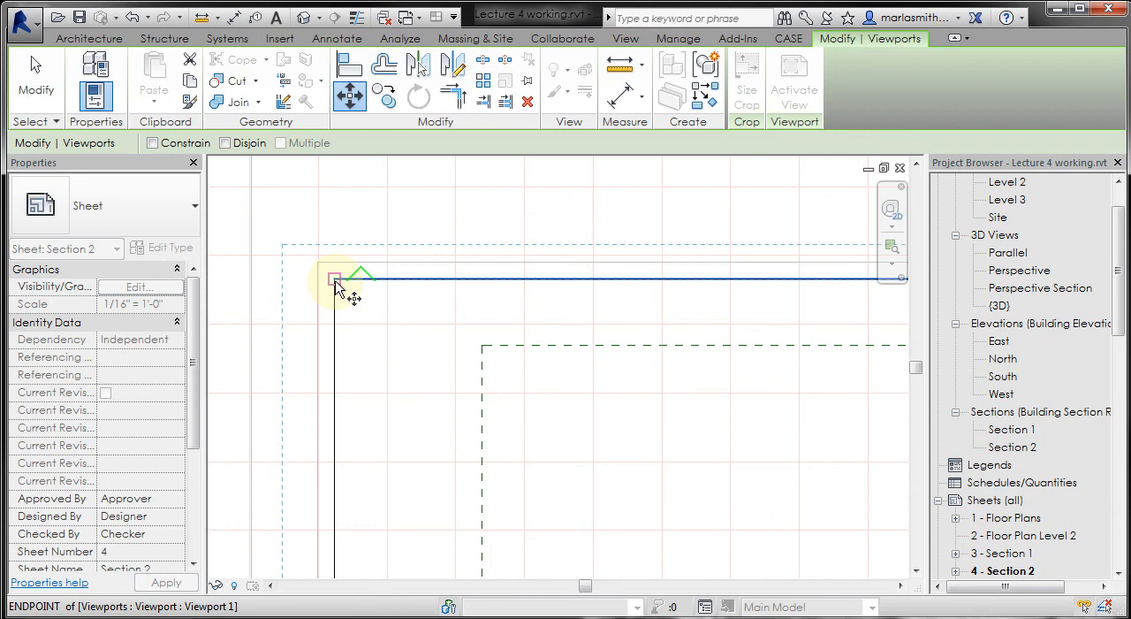
{"action": "left_click", "coordinate": [334, 280]}
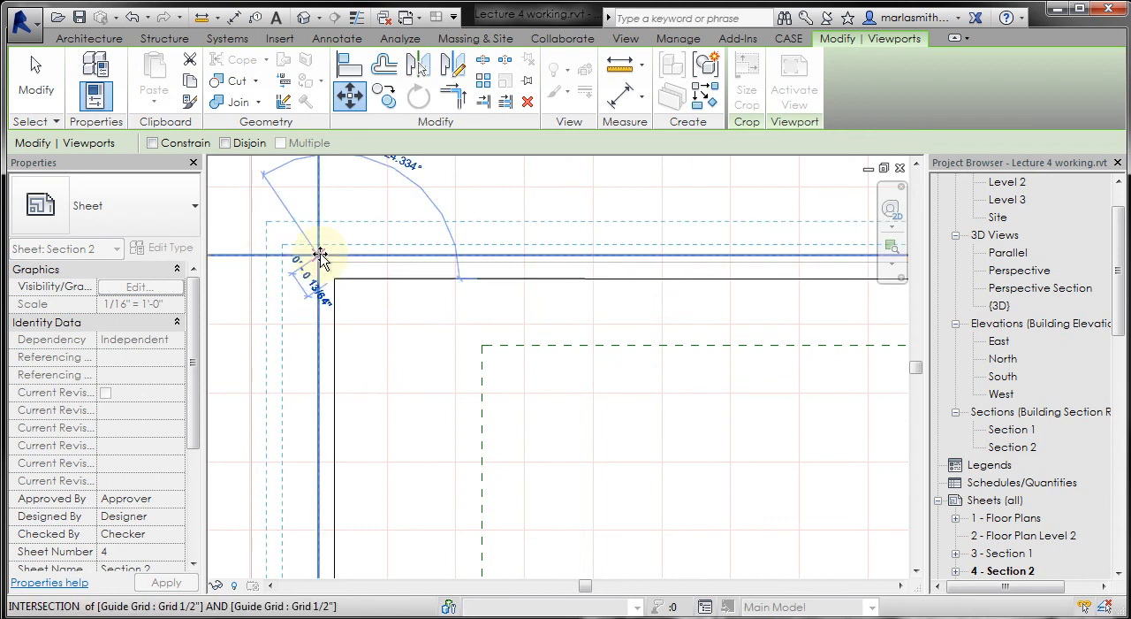
{"action": "left_click", "coordinate": [320, 256]}
{"action": "scroll", "coordinate": [376, 281], "scroll_direction": "down", "scroll_amount": 5}
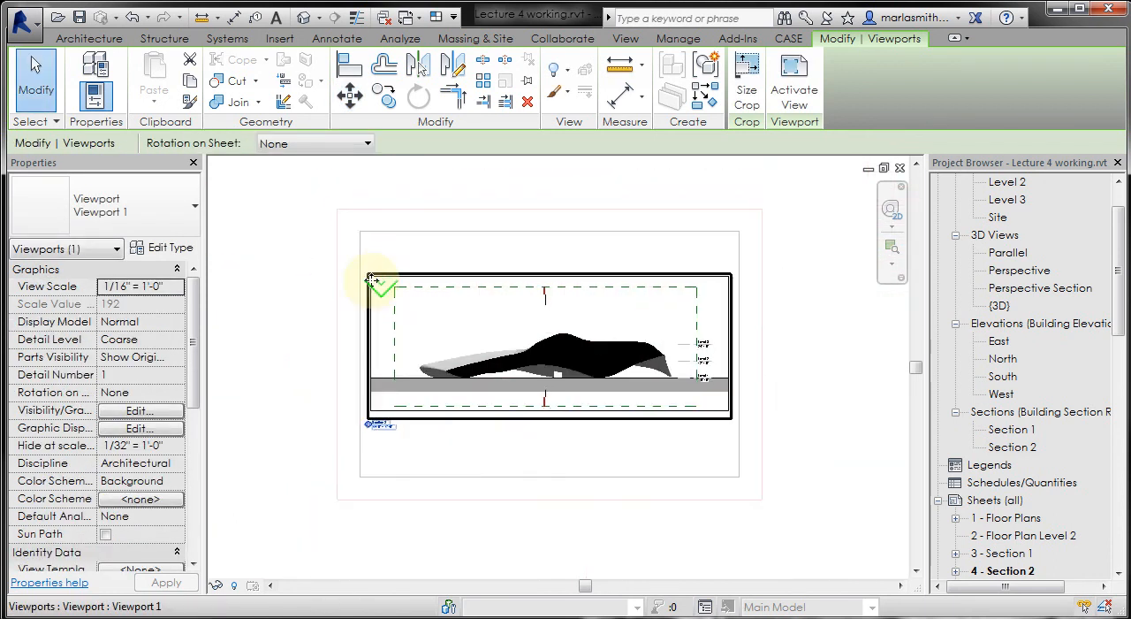
{"action": "key", "text": "Escape"}
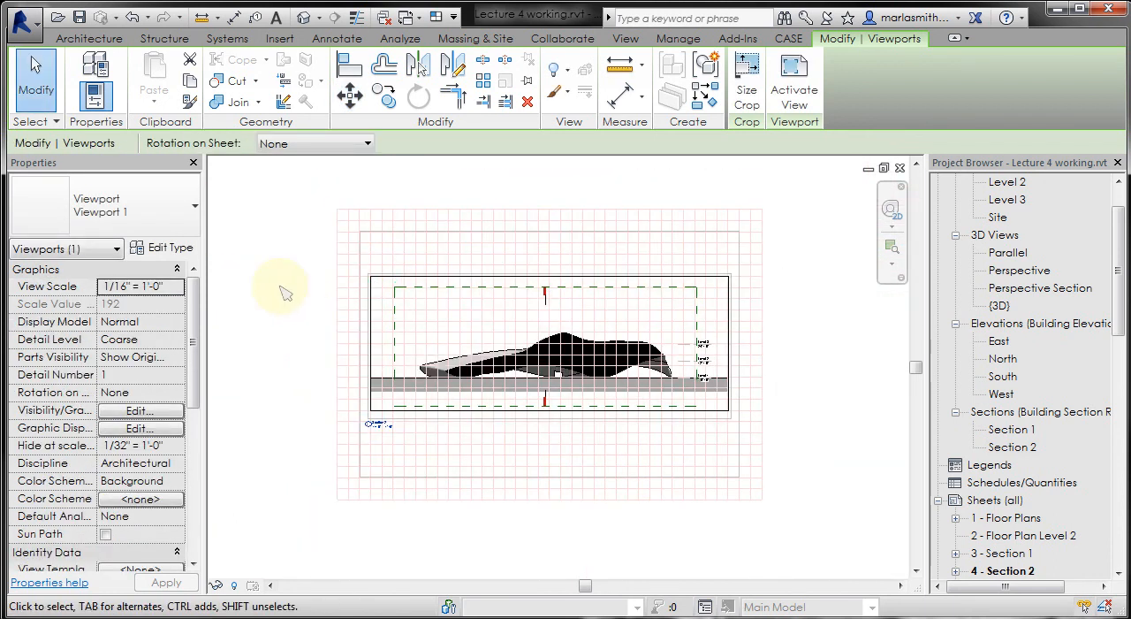
{"action": "left_click", "coordinate": [283, 292]}
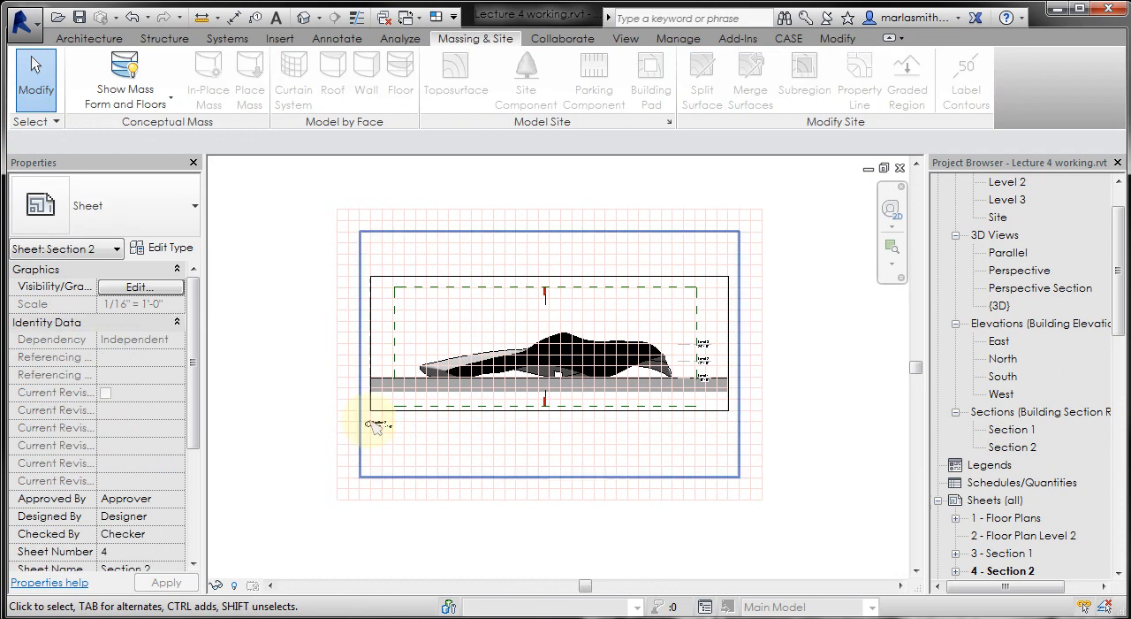
- Reposition the Section 2 view title slightly to the right beneath the viewport, just inside the crop boundary's left edge
{"action": "scroll", "coordinate": [378, 415], "scroll_direction": "up", "scroll_amount": 5}
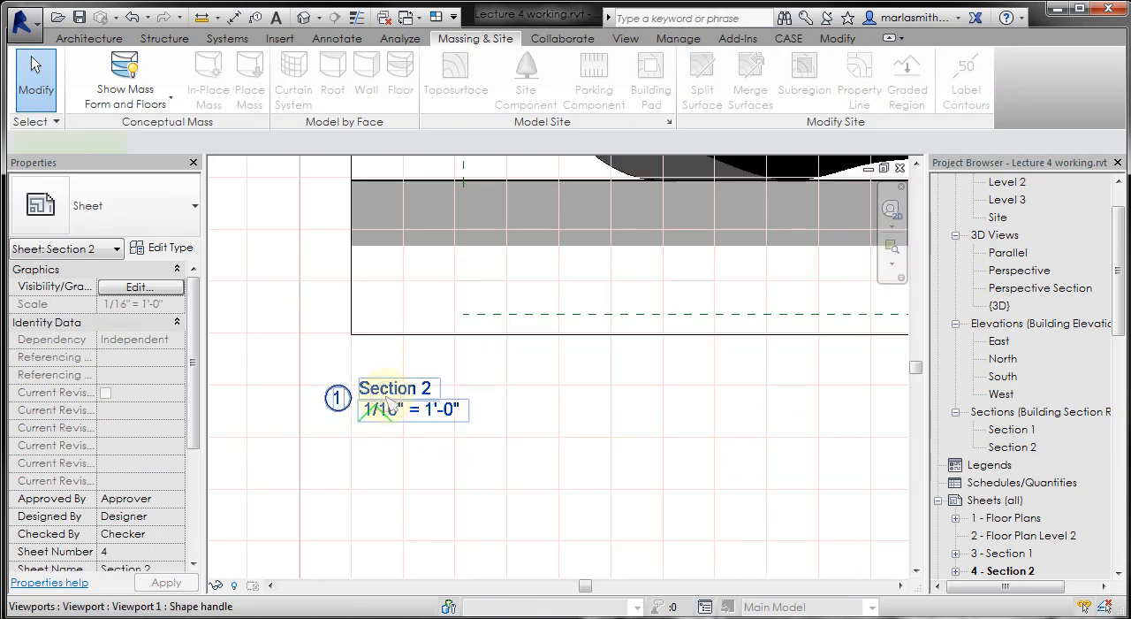
{"action": "left_click", "coordinate": [389, 400]}
{"action": "left_click_drag", "start_coordinate": [389, 399], "coordinate": [450, 389]}
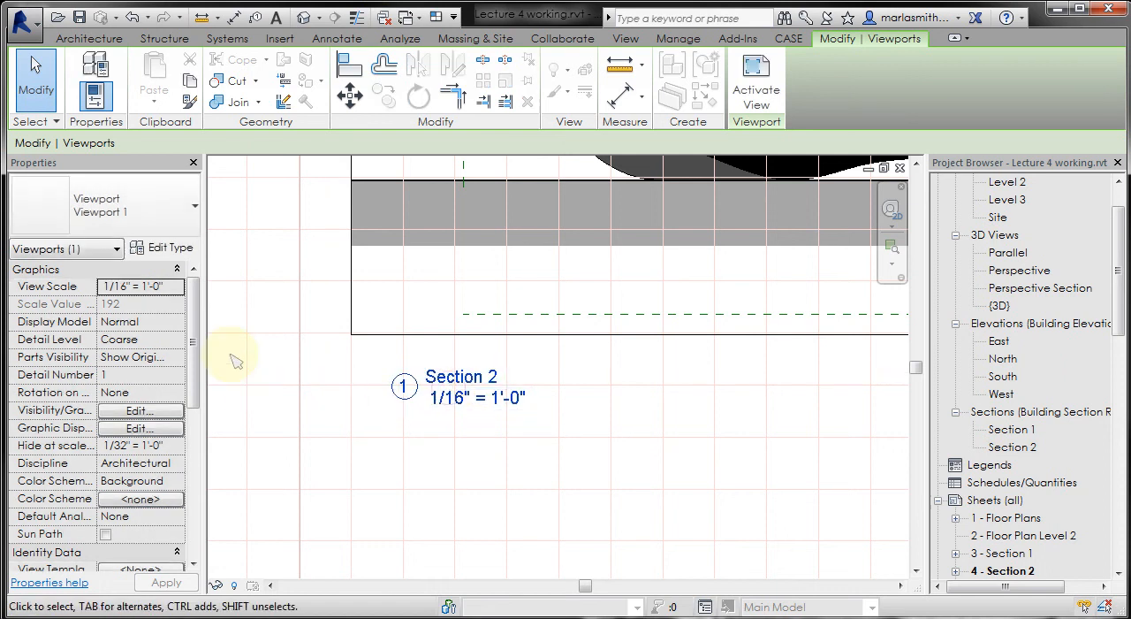
{"action": "left_click", "coordinate": [231, 358]}
{"action": "scroll", "coordinate": [406, 380], "scroll_direction": "down", "scroll_amount": 3}
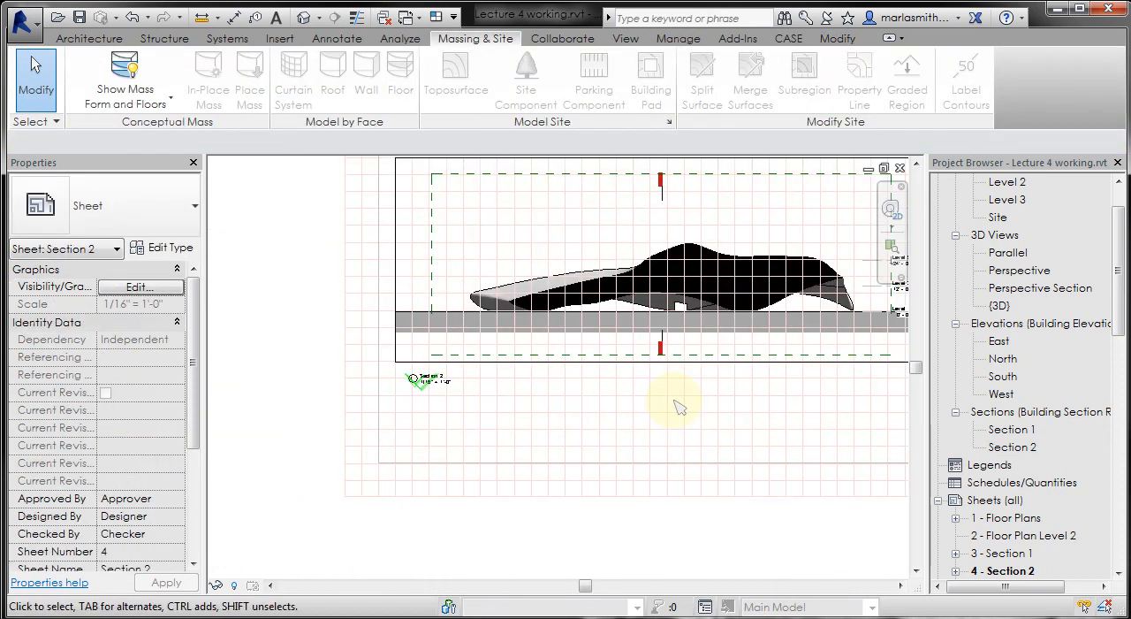
{"action": "middle_click_drag", "start_coordinate": [677, 391], "coordinate": [606, 475]}
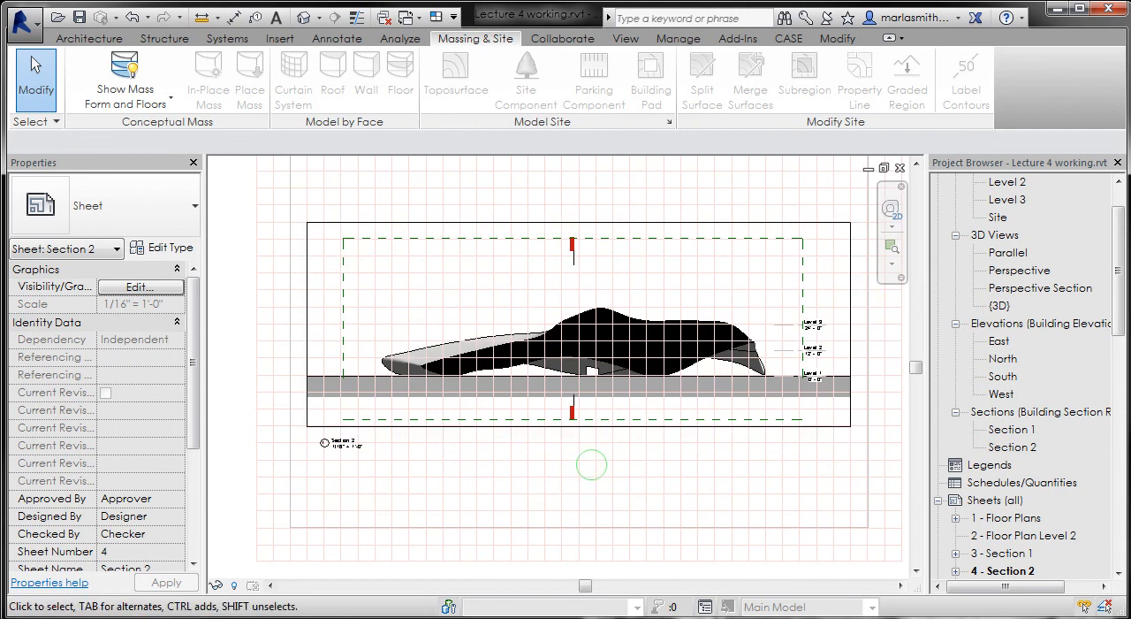